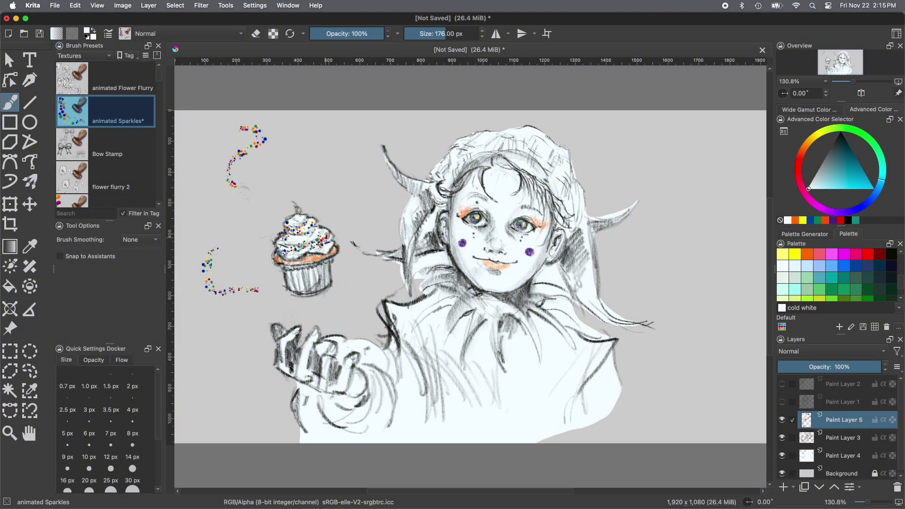
# Step: Stamp sparkle clusters at the horn tip, cupcake, collar, hair tips and above the head, plus a collar trail
pyautogui.moveTo(383, 141); pyautogui.dragTo(367, 132)
pyautogui.click(373, 147)
pyautogui.click(357, 236)
pyautogui.click(400, 292)
pyautogui.click(639, 200)
pyautogui.click(650, 324)
pyautogui.moveTo(416, 128); pyautogui.dragTo(433, 118)
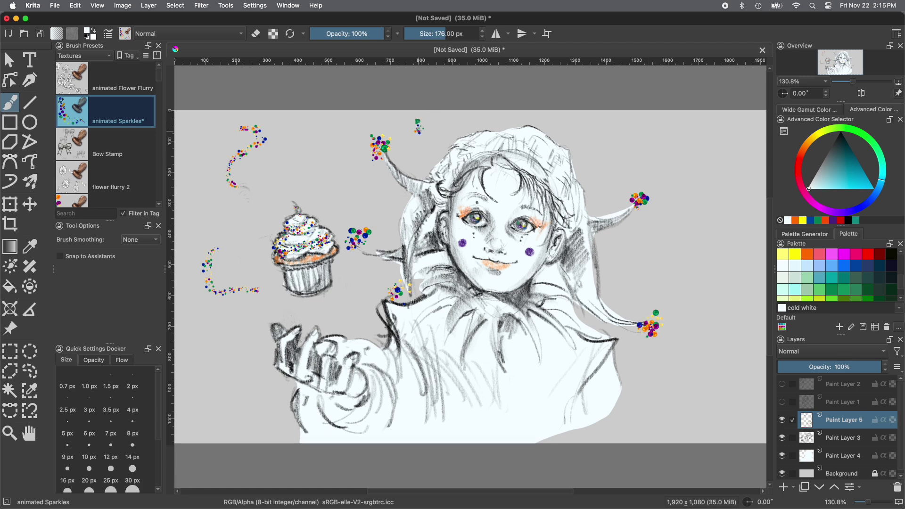
pyautogui.moveTo(498, 372)
pyautogui.mouseDown()
pyautogui.moveTo(540, 374)
pyautogui.moveTo(593, 333)
pyautogui.mouseUp()
pyautogui.moveTo(495, 384)
pyautogui.mouseDown()
pyautogui.moveTo(430, 334)
pyautogui.moveTo(418, 296)
pyautogui.mouseUp()
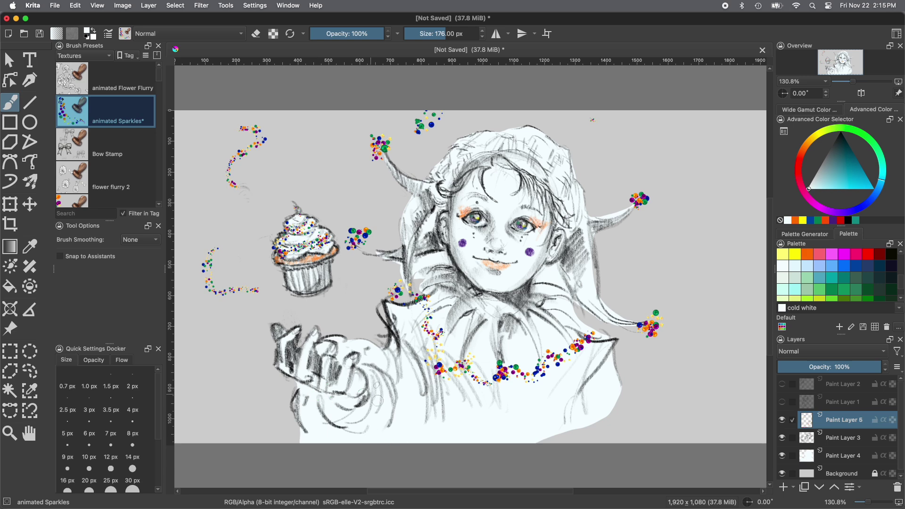
# Step: Shrink the brush to 144 px and swirl sparkle trails along the hair, cupcake, right side, bottom and hand
pyautogui.press('[')
pyautogui.press('[')
pyautogui.moveTo(450, 179)
pyautogui.mouseDown()
pyautogui.moveTo(469, 156)
pyautogui.moveTo(528, 152)
pyautogui.moveTo(550, 181)
pyautogui.moveTo(578, 207)
pyautogui.mouseUp()
pyautogui.moveTo(409, 221); pyautogui.dragTo(406, 296)
pyautogui.moveTo(266, 296)
pyautogui.mouseDown()
pyautogui.moveTo(231, 241)
pyautogui.moveTo(272, 201)
pyautogui.moveTo(332, 184)
pyautogui.mouseUp()
pyautogui.moveTo(647, 135)
pyautogui.mouseDown()
pyautogui.moveTo(673, 294)
pyautogui.moveTo(686, 240)
pyautogui.mouseUp()
pyautogui.moveTo(690, 335)
pyautogui.mouseDown()
pyautogui.moveTo(713, 361)
pyautogui.moveTo(507, 386)
pyautogui.mouseUp()
pyautogui.moveTo(290, 418); pyautogui.dragTo(249, 377)
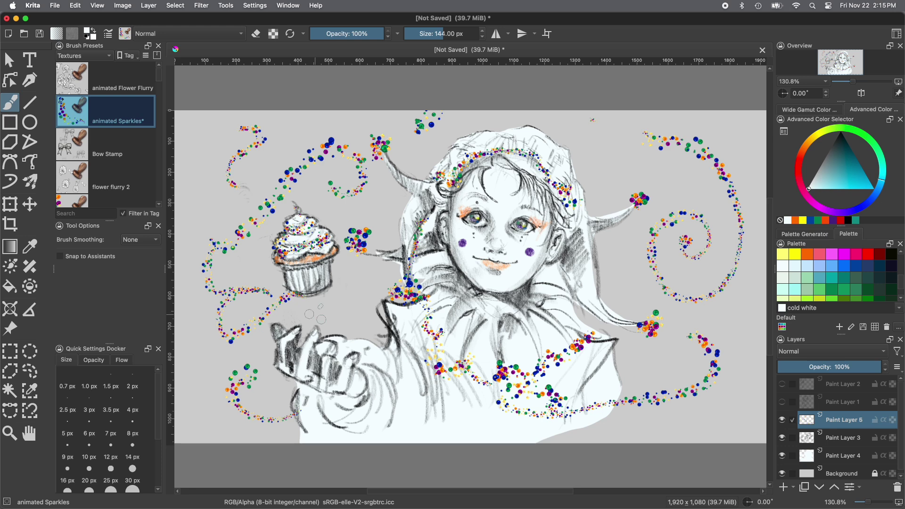
pyautogui.moveTo(317, 304)
pyautogui.mouseDown()
pyautogui.moveTo(393, 357)
pyautogui.moveTo(358, 417)
pyautogui.mouseUp()
pyautogui.moveTo(221, 274)
pyautogui.mouseDown()
pyautogui.moveTo(208, 210)
pyautogui.moveTo(252, 202)
pyautogui.mouseUp()
pyautogui.press('e')
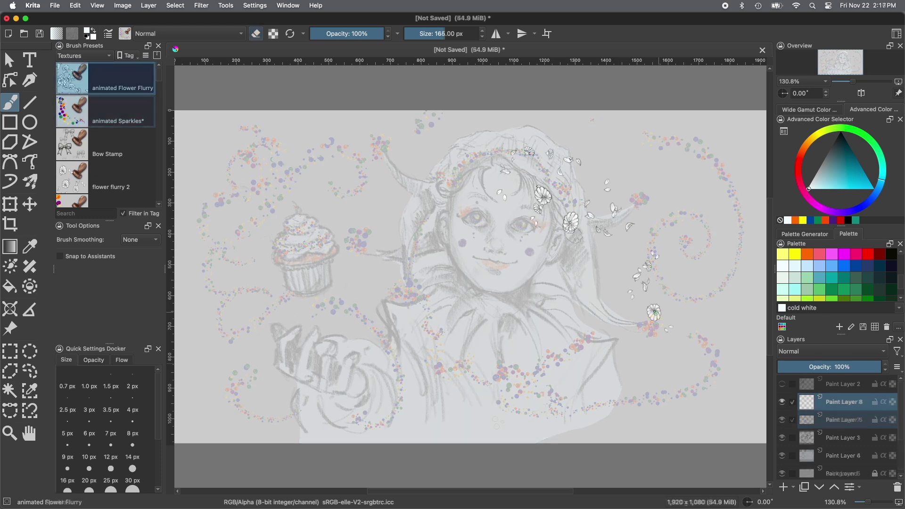
# Step: Scatter Flower Flurry flowers across the canvas, enlarging the brush to 176 px for large blooms
pyautogui.moveTo(462, 330)
pyautogui.mouseDown()
pyautogui.moveTo(354, 301)
pyautogui.moveTo(229, 372)
pyautogui.moveTo(320, 189)
pyautogui.moveTo(240, 238)
pyautogui.mouseUp()
pyautogui.moveTo(448, 283)
pyautogui.mouseDown()
pyautogui.moveTo(660, 179)
pyautogui.moveTo(660, 330)
pyautogui.moveTo(424, 259)
pyautogui.moveTo(339, 377)
pyautogui.mouseUp()
pyautogui.press(']')
pyautogui.press(']')
pyautogui.press(']')
pyautogui.press(']')
pyautogui.press(']')
pyautogui.moveTo(424, 142)
pyautogui.mouseDown()
pyautogui.moveTo(330, 184)
pyautogui.moveTo(302, 372)
pyautogui.moveTo(282, 308)
pyautogui.moveTo(287, 292)
pyautogui.moveTo(255, 226)
pyautogui.moveTo(707, 415)
pyautogui.moveTo(740, 439)
pyautogui.moveTo(660, 368)
pyautogui.moveTo(549, 340)
pyautogui.moveTo(283, 325)
pyautogui.moveTo(184, 351)
pyautogui.mouseUp()
pyautogui.moveTo(679, 135)
pyautogui.mouseDown()
pyautogui.moveTo(243, 404)
pyautogui.moveTo(188, 382)
pyautogui.moveTo(309, 466)
pyautogui.moveTo(203, 271)
pyautogui.mouseUp()
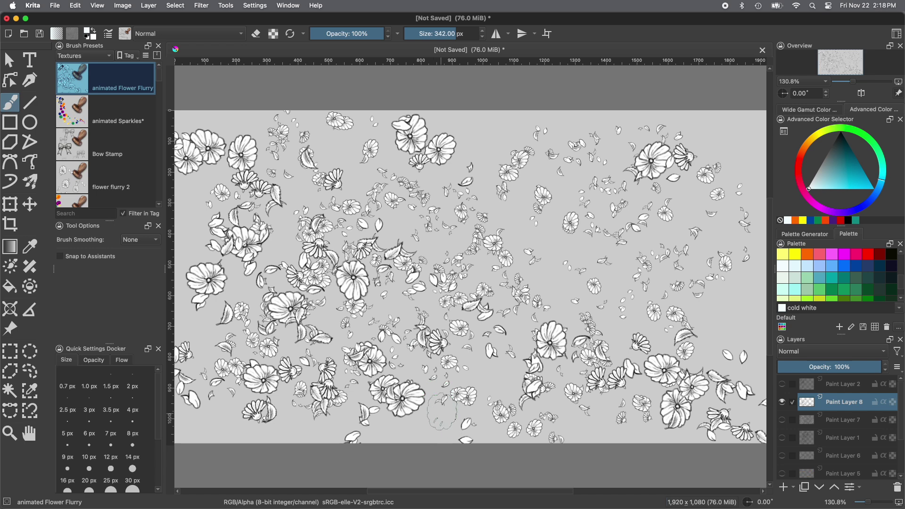
# Step: Add flowers along the right and top edges, then add a new empty layer and hide the flower layer
pyautogui.click(733, 260)
pyautogui.moveTo(316, 121); pyautogui.dragTo(229, 127)
pyautogui.moveTo(689, 163); pyautogui.dragTo(735, 137)
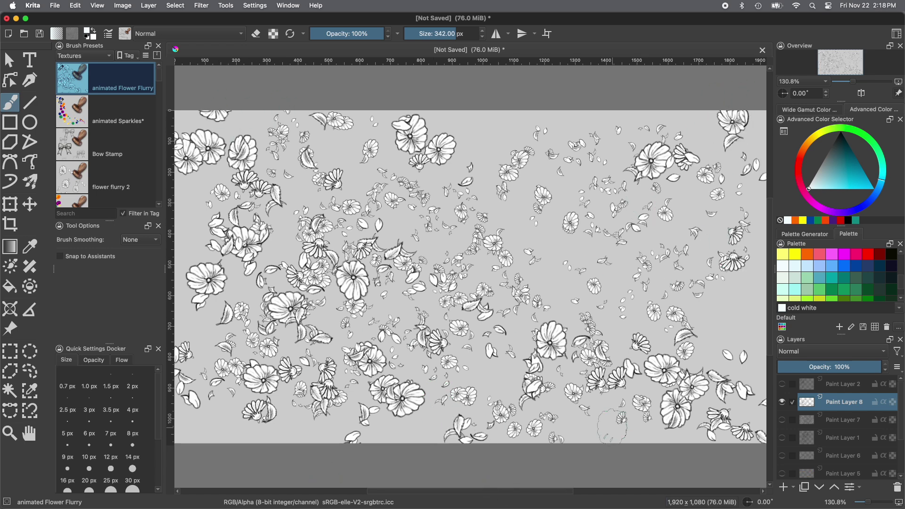
pyautogui.click(784, 490)
pyautogui.click(782, 420)
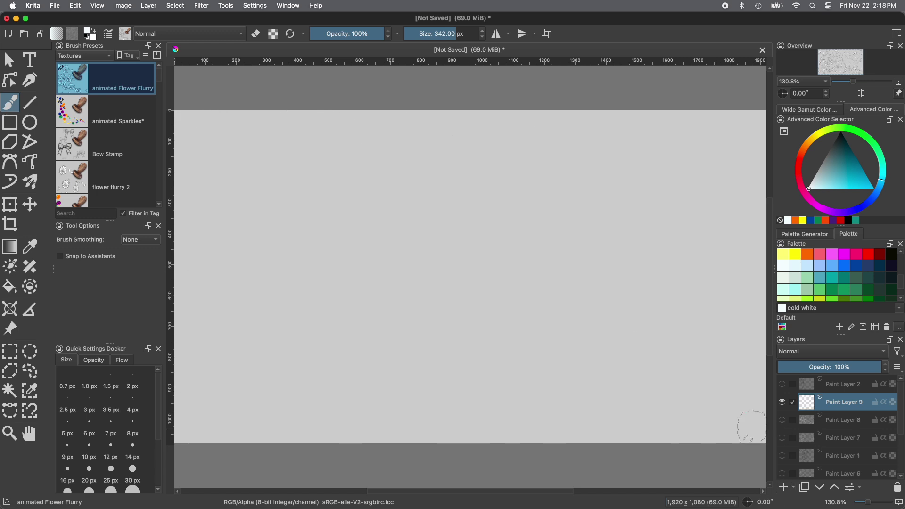
# Step: With the animated Sparkles brush at 342 px, paint big swirling sparkle strokes across the canvas
pyautogui.click(73, 123)
pyautogui.press(']')
pyautogui.press(']')
pyautogui.press(']')
pyautogui.press(']')
pyautogui.moveTo(237, 144); pyautogui.dragTo(271, 158)
pyautogui.moveTo(325, 283); pyautogui.dragTo(386, 314)
pyautogui.moveTo(441, 348); pyautogui.dragTo(470, 404)
pyautogui.click(357, 408)
pyautogui.moveTo(285, 363)
pyautogui.mouseDown()
pyautogui.moveTo(231, 379)
pyautogui.moveTo(377, 155)
pyautogui.moveTo(203, 137)
pyautogui.moveTo(186, 146)
pyautogui.mouseUp()
pyautogui.moveTo(325, 301)
pyautogui.mouseDown()
pyautogui.moveTo(452, 422)
pyautogui.moveTo(373, 394)
pyautogui.moveTo(418, 287)
pyautogui.moveTo(631, 288)
pyautogui.moveTo(580, 187)
pyautogui.moveTo(616, 210)
pyautogui.moveTo(574, 391)
pyautogui.moveTo(598, 402)
pyautogui.moveTo(557, 412)
pyautogui.mouseUp()
pyautogui.moveTo(236, 410)
pyautogui.mouseDown()
pyautogui.moveTo(273, 391)
pyautogui.moveTo(471, 170)
pyautogui.moveTo(406, 264)
pyautogui.moveTo(301, 354)
pyautogui.moveTo(386, 373)
pyautogui.moveTo(345, 405)
pyautogui.moveTo(268, 203)
pyautogui.moveTo(196, 248)
pyautogui.mouseUp()
# Step: Shrink the brush to 144 px for a right-edge sparkle cluster, then down to 103 px
pyautogui.press('[')
pyautogui.press('[')
pyautogui.press('[')
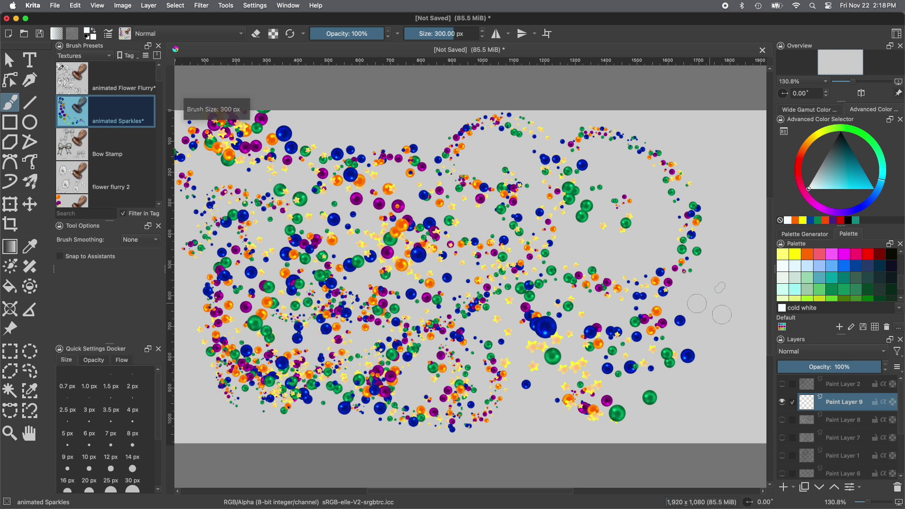
pyautogui.moveTo(707, 306)
pyautogui.mouseDown()
pyautogui.moveTo(745, 287)
pyautogui.moveTo(703, 278)
pyautogui.mouseUp()
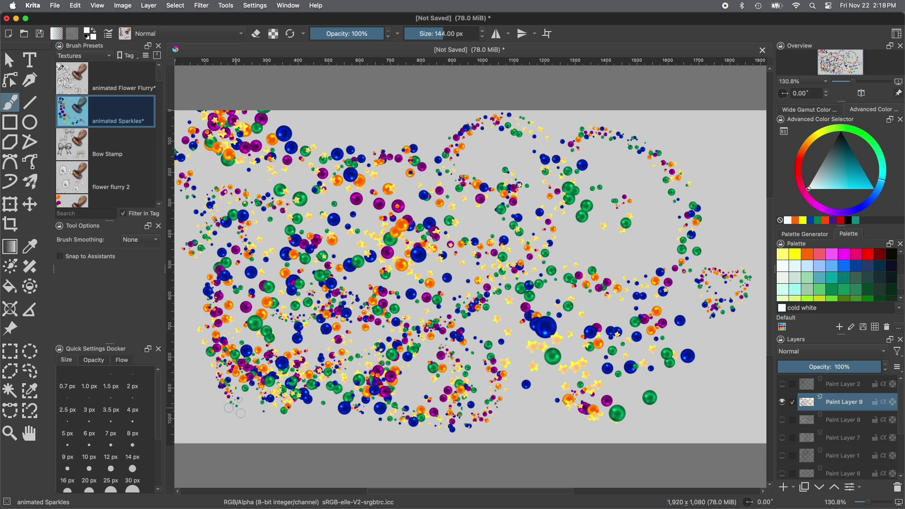
pyautogui.press('[')
pyautogui.press('[')
# Step: Delete Paint Layer 9, add a fresh layer and letter THANK in sparkles
pyautogui.click(898, 487)
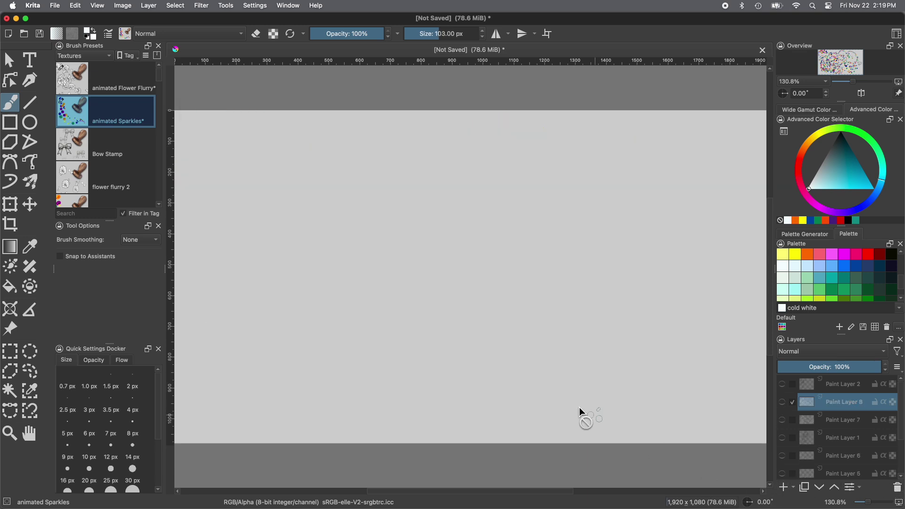
pyautogui.click(784, 487)
pyautogui.moveTo(313, 172); pyautogui.dragTo(321, 236)
pyautogui.moveTo(340, 165)
pyautogui.mouseDown()
pyautogui.moveTo(273, 181)
pyautogui.moveTo(365, 234)
pyautogui.mouseUp()
pyautogui.moveTo(382, 153); pyautogui.dragTo(398, 234)
pyautogui.moveTo(351, 195); pyautogui.dragTo(394, 188)
pyautogui.moveTo(438, 148)
pyautogui.mouseDown()
pyautogui.moveTo(427, 181)
pyautogui.moveTo(481, 231)
pyautogui.mouseUp()
pyautogui.moveTo(415, 198); pyautogui.dragTo(455, 198)
pyautogui.moveTo(499, 231)
pyautogui.mouseDown()
pyautogui.moveTo(561, 144)
pyautogui.moveTo(582, 233)
pyautogui.mouseUp()
pyautogui.moveTo(640, 154); pyautogui.dragTo(595, 188)
pyautogui.moveTo(595, 189); pyautogui.dragTo(649, 257)
# Step: Write YOU beneath THANK in sparkles and retrace its letters more densely
pyautogui.moveTo(301, 292); pyautogui.dragTo(358, 330)
pyautogui.moveTo(365, 272); pyautogui.dragTo(351, 382)
pyautogui.moveTo(426, 288); pyautogui.dragTo(520, 290)
pyautogui.moveTo(521, 290); pyautogui.dragTo(561, 372)
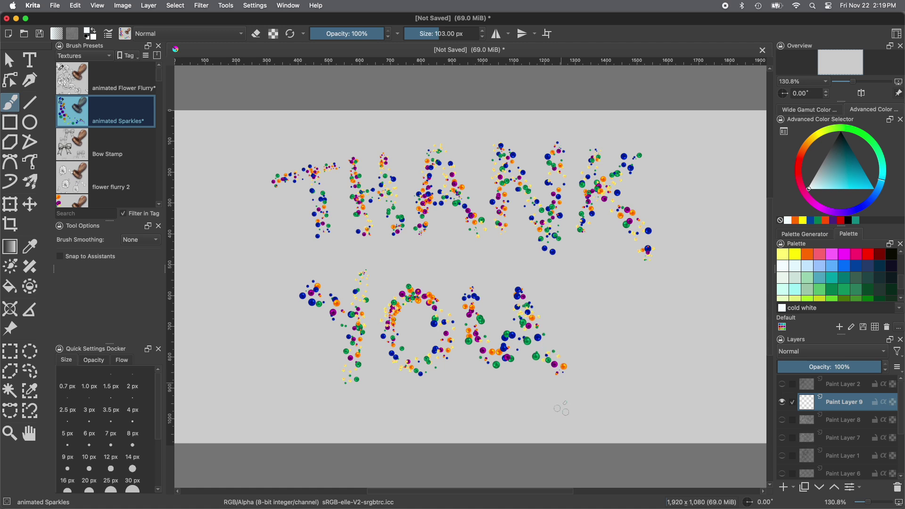
pyautogui.moveTo(373, 270); pyautogui.dragTo(357, 315)
pyautogui.moveTo(301, 285); pyautogui.dragTo(354, 390)
pyautogui.moveTo(424, 289)
pyautogui.mouseDown()
pyautogui.moveTo(385, 328)
pyautogui.moveTo(443, 325)
pyautogui.mouseUp()
pyautogui.moveTo(464, 295); pyautogui.dragTo(471, 337)
pyautogui.moveTo(521, 292); pyautogui.dragTo(485, 363)
pyautogui.moveTo(471, 311); pyautogui.dragTo(485, 346)
pyautogui.moveTo(528, 313); pyautogui.dragTo(561, 370)
# Step: Retrace the T, the H and the start of the A with denser sparkles
pyautogui.moveTo(311, 172); pyautogui.dragTo(320, 234)
pyautogui.moveTo(304, 168)
pyautogui.mouseDown()
pyautogui.moveTo(326, 166)
pyautogui.moveTo(257, 191)
pyautogui.mouseUp()
pyautogui.moveTo(354, 163); pyautogui.dragTo(361, 236)
pyautogui.moveTo(388, 151); pyautogui.dragTo(398, 233)
pyautogui.moveTo(349, 198); pyautogui.dragTo(401, 198)
pyautogui.moveTo(434, 142); pyautogui.dragTo(422, 228)
pyautogui.moveTo(438, 141); pyautogui.dragTo(477, 227)
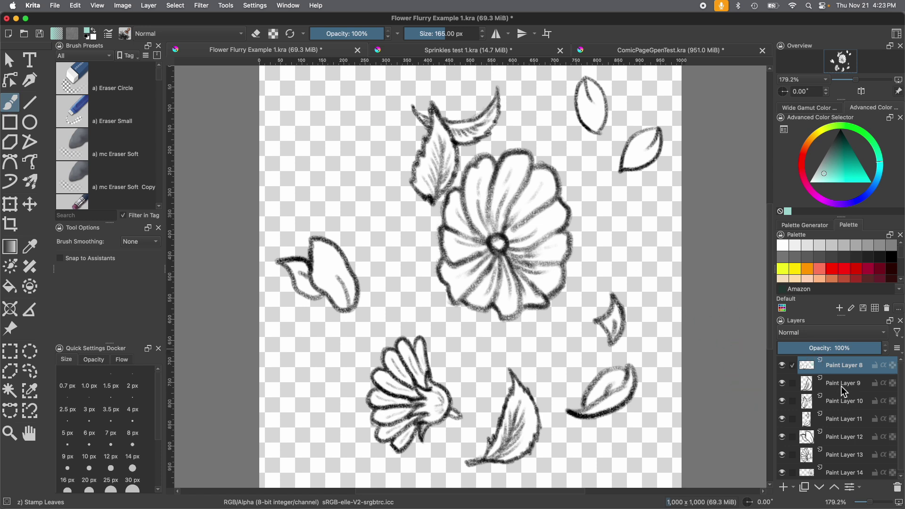
# Step: Toggle Paint Layers 8 through 11 off and back on to check each petal and leaf
pyautogui.click(782, 366)
pyautogui.click(782, 366)
pyautogui.click(782, 383)
pyautogui.click(782, 383)
pyautogui.click(782, 401)
pyautogui.click(782, 401)
pyautogui.click(782, 418)
pyautogui.click(782, 419)
# Step: Check the leaf, fan flower and central flower layers, then switch to Sprinkles test 1.kra
pyautogui.click(782, 437)
pyautogui.click(782, 437)
pyautogui.click(782, 454)
pyautogui.click(782, 455)
pyautogui.click(782, 473)
pyautogui.click(782, 473)
pyautogui.click(483, 49)
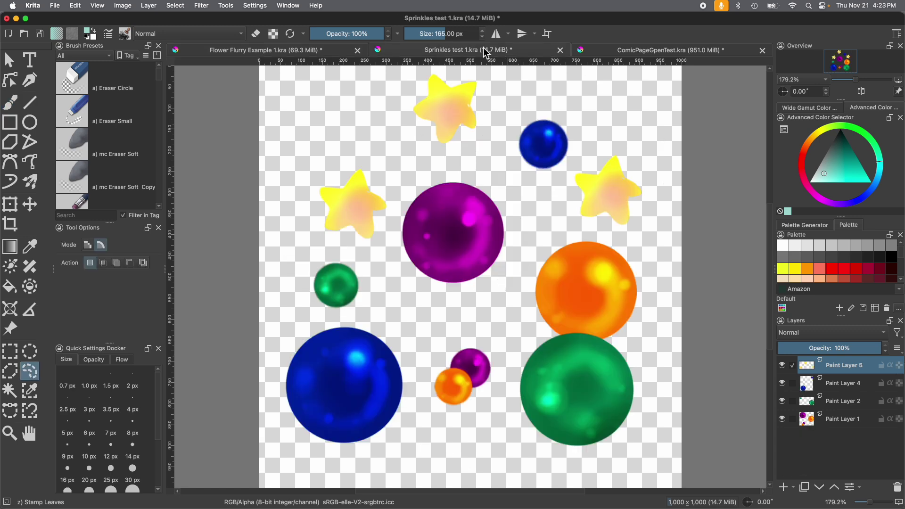
pyautogui.click(839, 382)
pyautogui.click(842, 402)
pyautogui.click(832, 423)
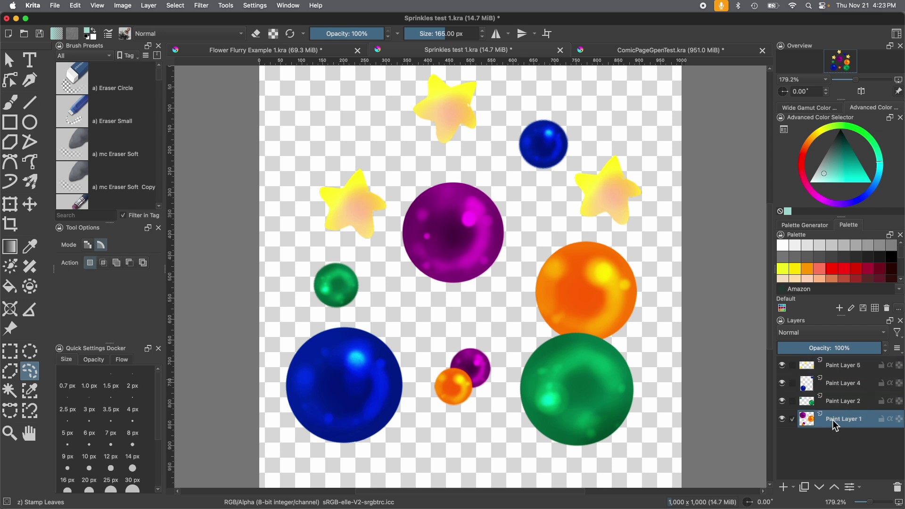
pyautogui.click(782, 418)
pyautogui.click(782, 419)
pyautogui.click(783, 401)
pyautogui.click(782, 401)
pyautogui.click(782, 384)
pyautogui.click(782, 383)
pyautogui.click(782, 365)
pyautogui.click(783, 365)
pyautogui.click(826, 368)
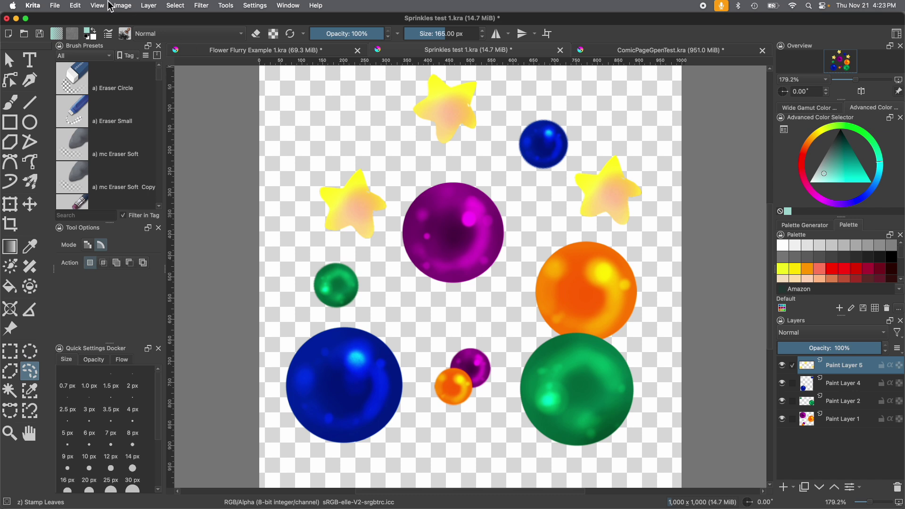
# Step: Create a new 1000×1000 document from File > New
pyautogui.click(56, 6)
pyautogui.click(58, 21)
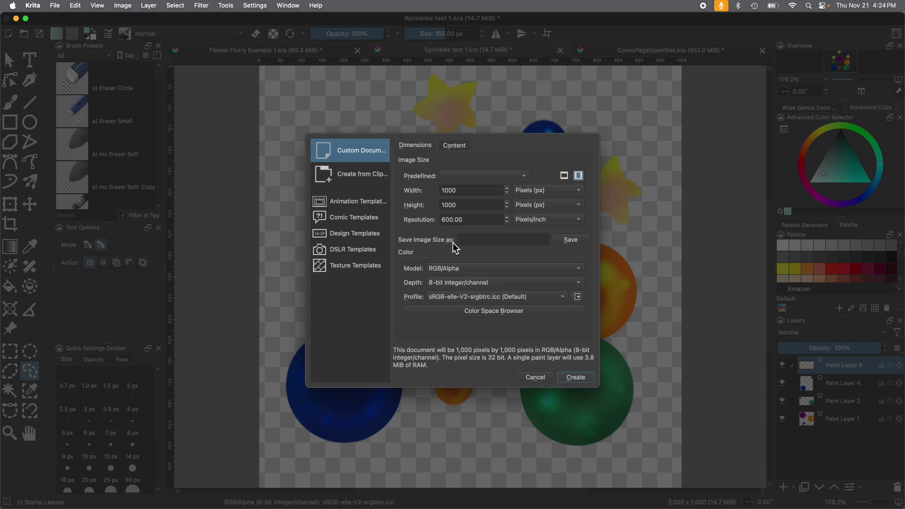
pyautogui.click(578, 378)
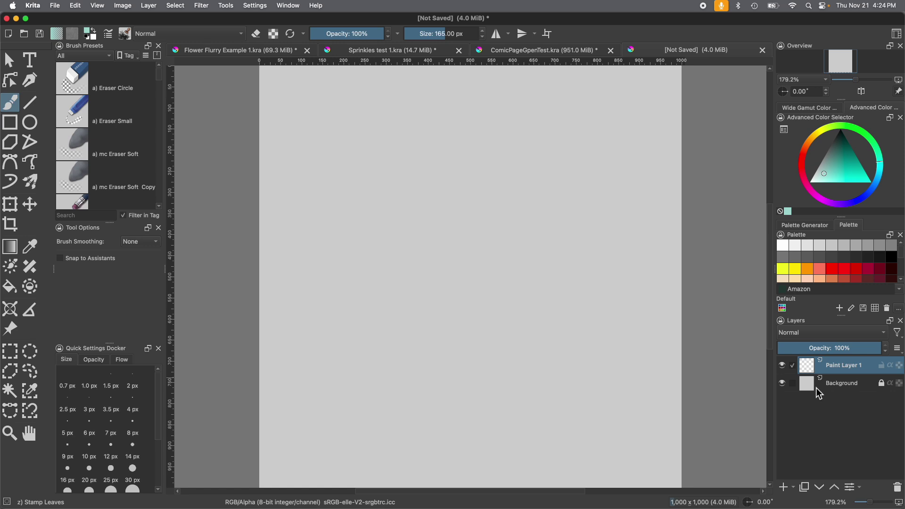
# Step: Unlock and delete the Background layer, then add Paint Layers 2, 3 and 4
pyautogui.click(846, 388)
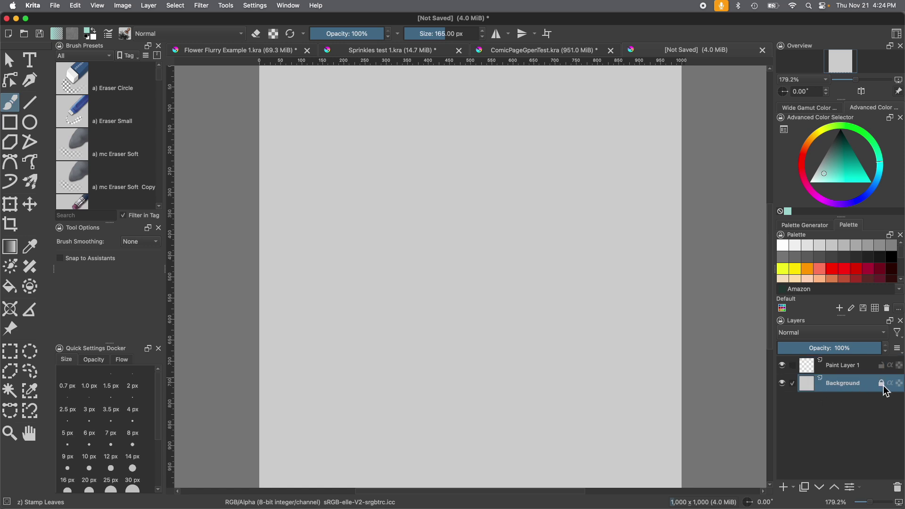
pyautogui.click(882, 384)
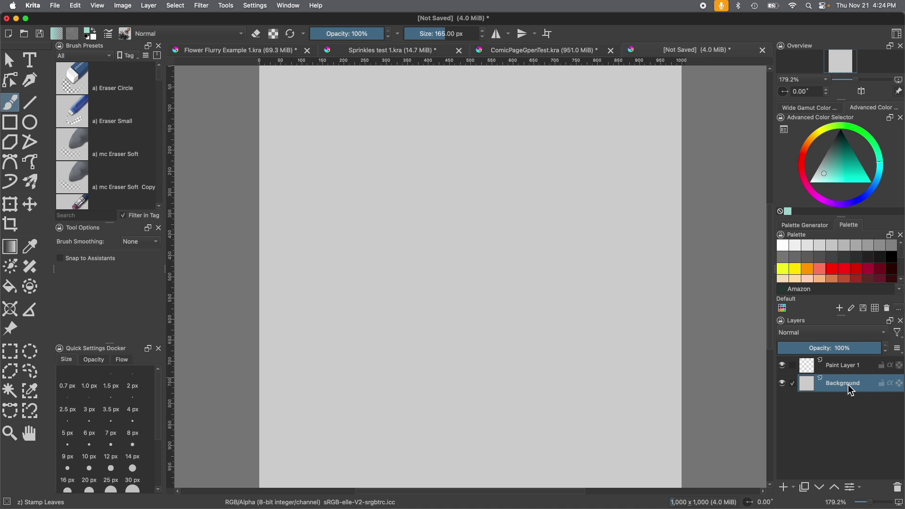
pyautogui.click(897, 487)
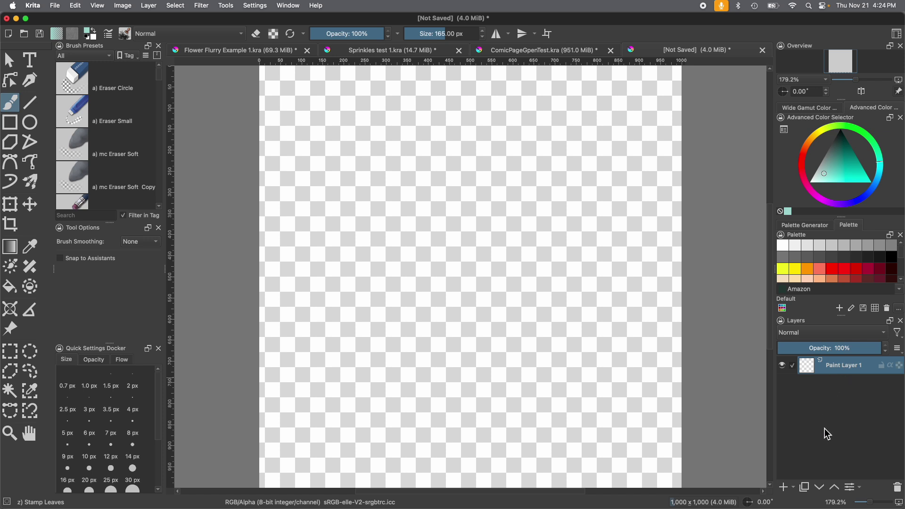
pyautogui.click(784, 488)
pyautogui.click(784, 488)
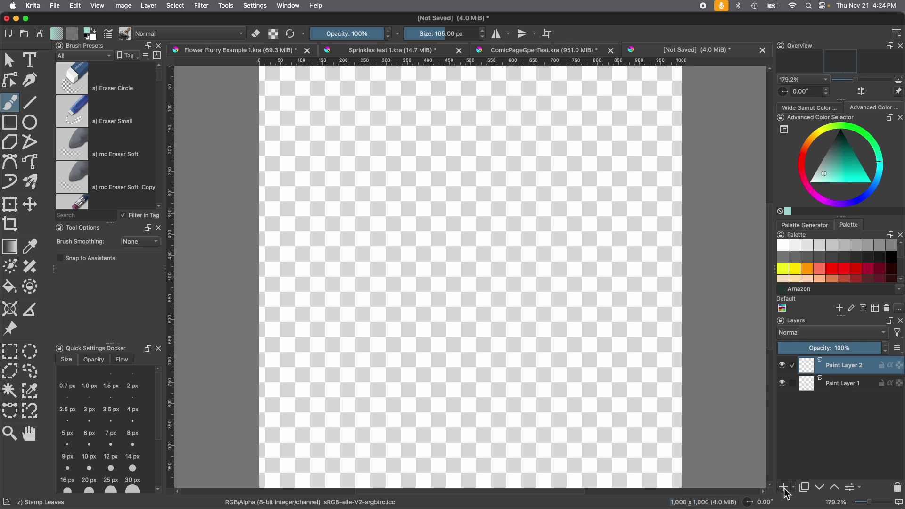
pyautogui.click(784, 488)
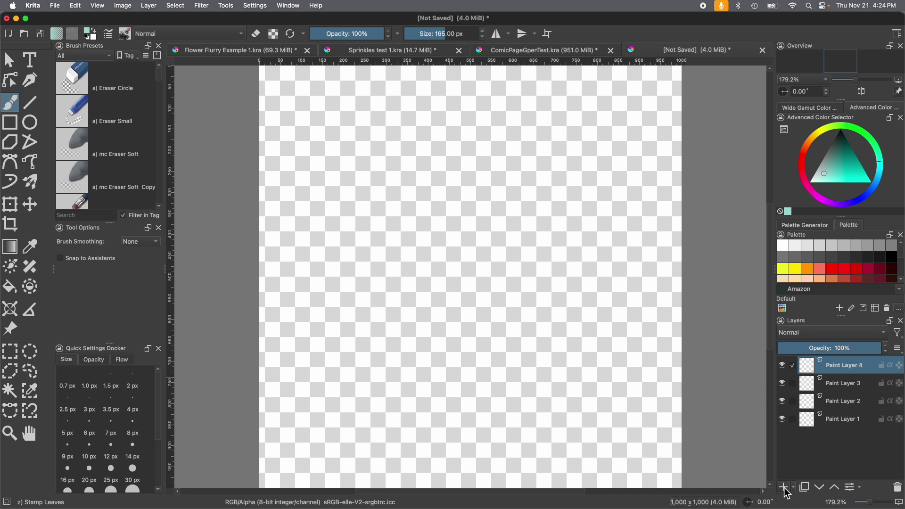
# Step: Step through Paint Layers 1–4, ending on Paint Layer 1, and return to Sprinkles test 1.kra
pyautogui.click(843, 417)
pyautogui.click(841, 401)
pyautogui.click(839, 386)
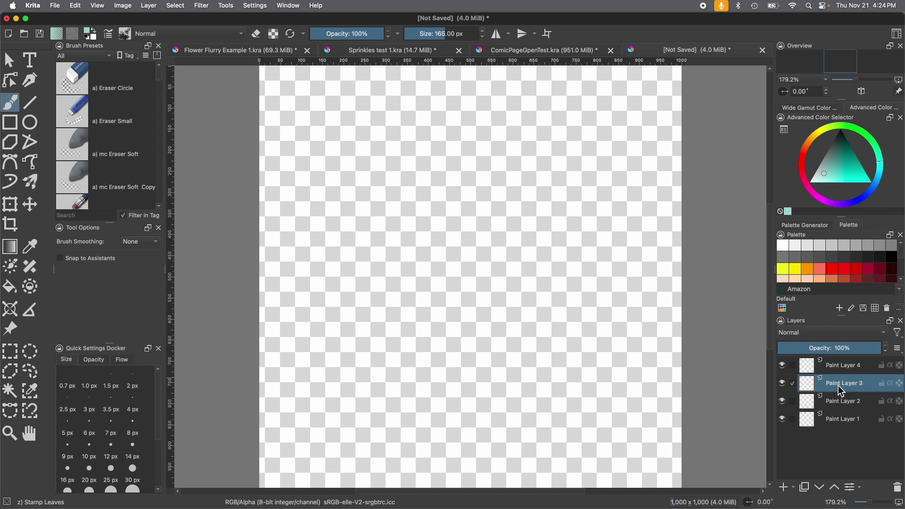
pyautogui.click(833, 367)
pyautogui.click(836, 380)
pyautogui.click(835, 404)
pyautogui.click(836, 422)
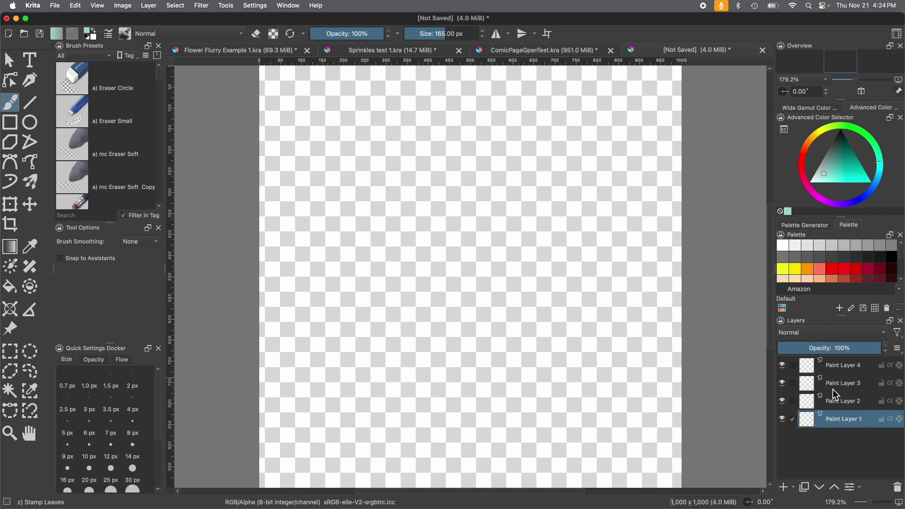
pyautogui.click(399, 53)
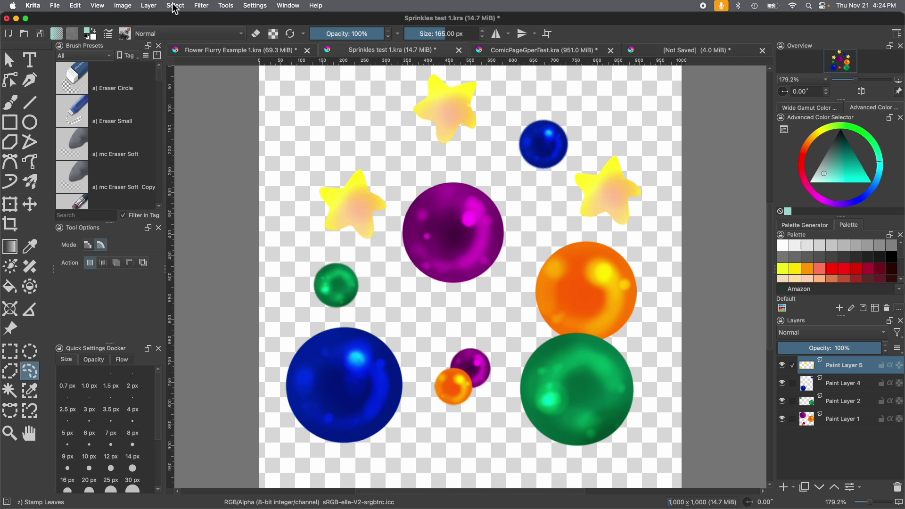
# Step: Step through Paint Layers 1, 2, 4 and 5, then select the whole canvas
pyautogui.click(843, 423)
pyautogui.click(843, 401)
pyautogui.click(843, 386)
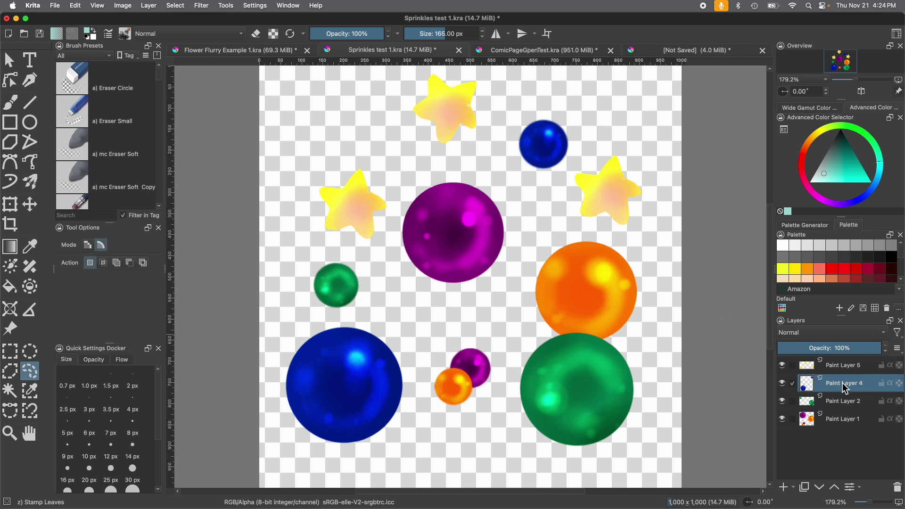
pyautogui.click(844, 365)
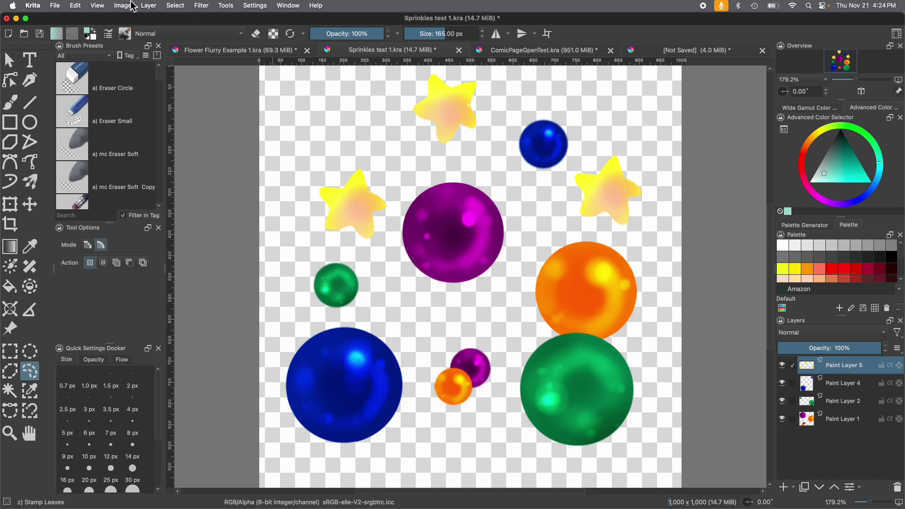
pyautogui.click(173, 8)
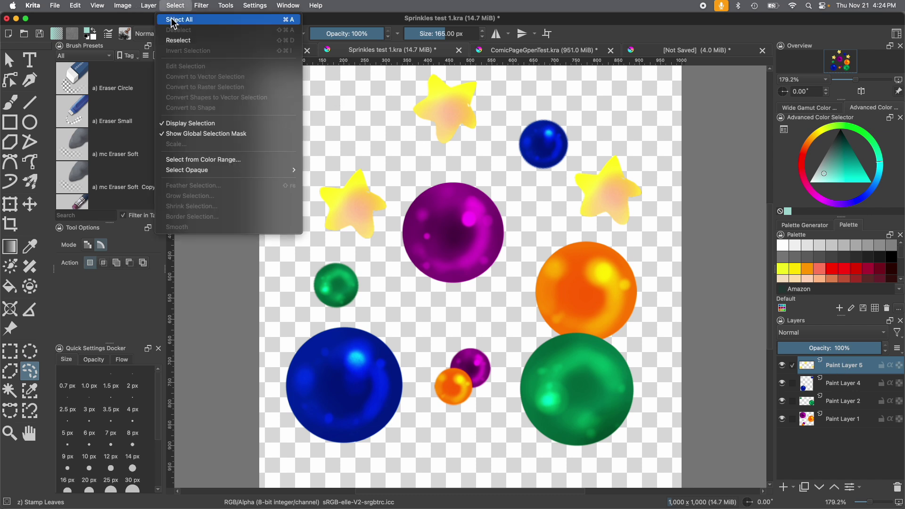
pyautogui.click(173, 20)
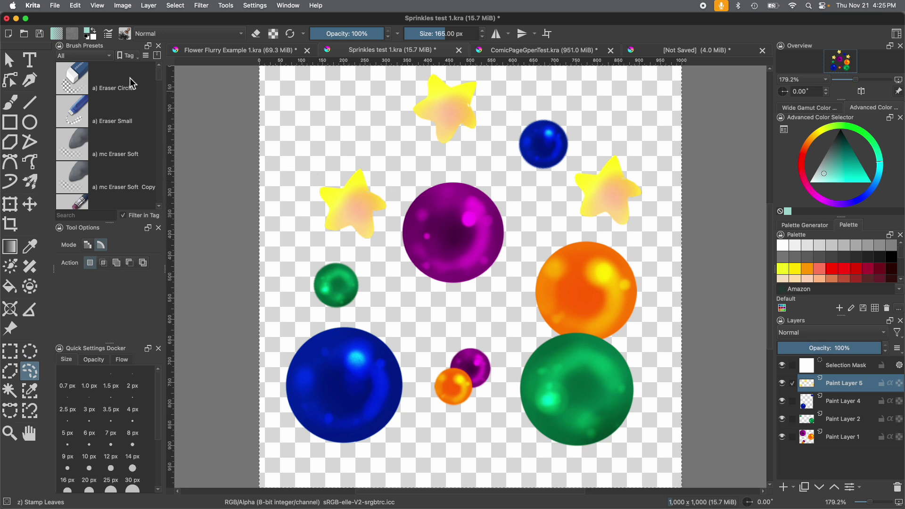
# Step: Filter the brush presets to the Textures tag and search among them
pyautogui.click(73, 56)
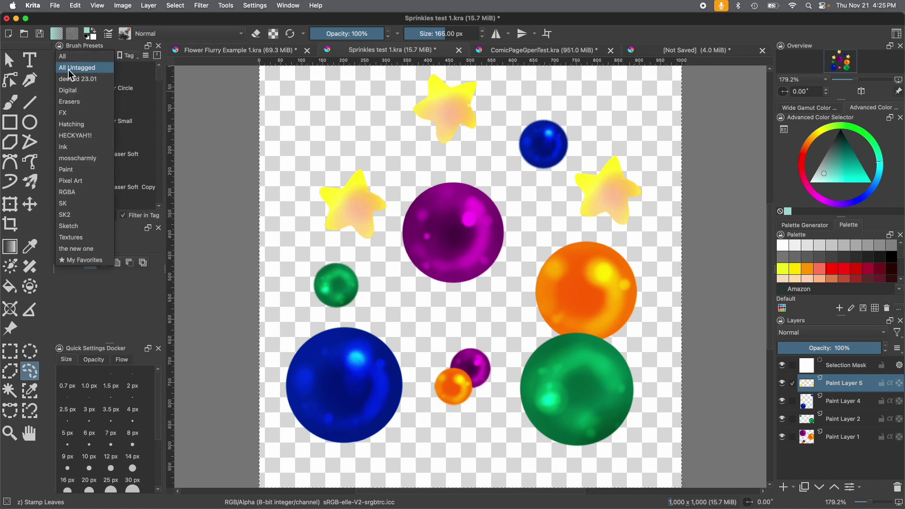
pyautogui.click(76, 241)
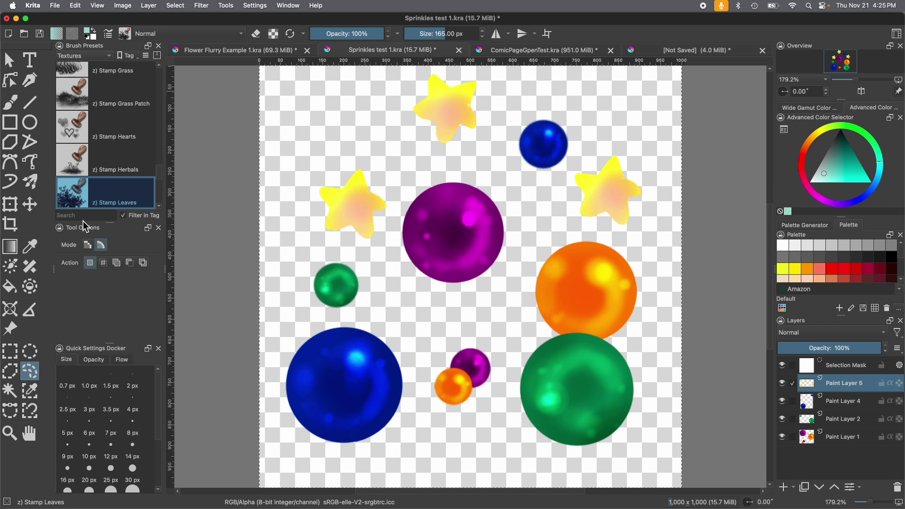
pyautogui.click(71, 215)
pyautogui.moveTo(89, 193)
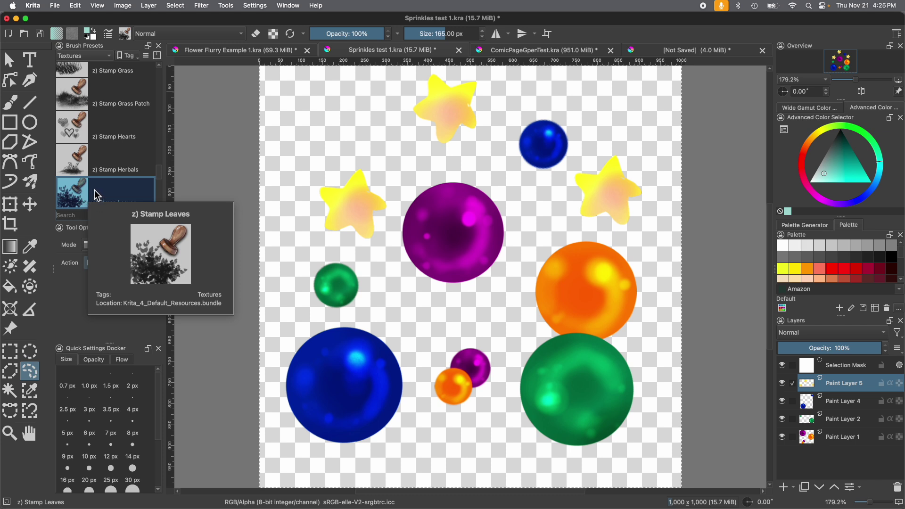
pyautogui.click(109, 35)
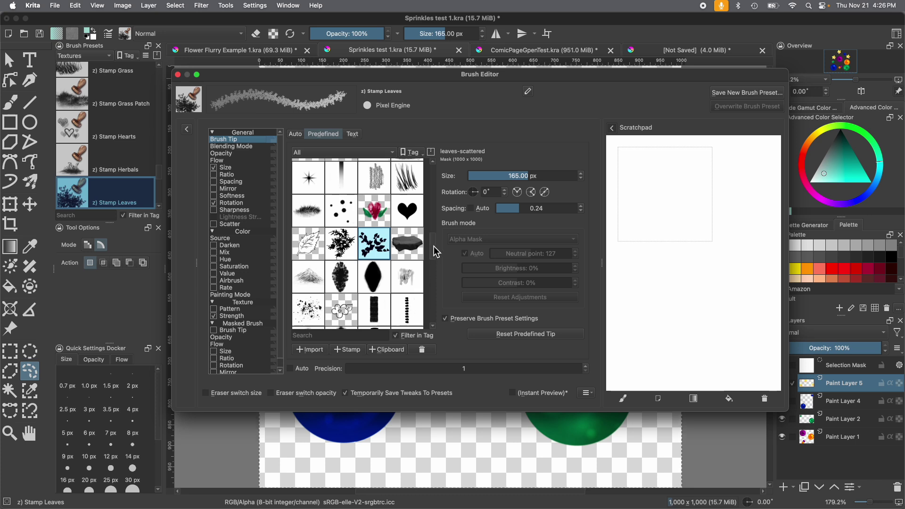
pyautogui.moveTo(433, 246); pyautogui.dragTo(429, 253)
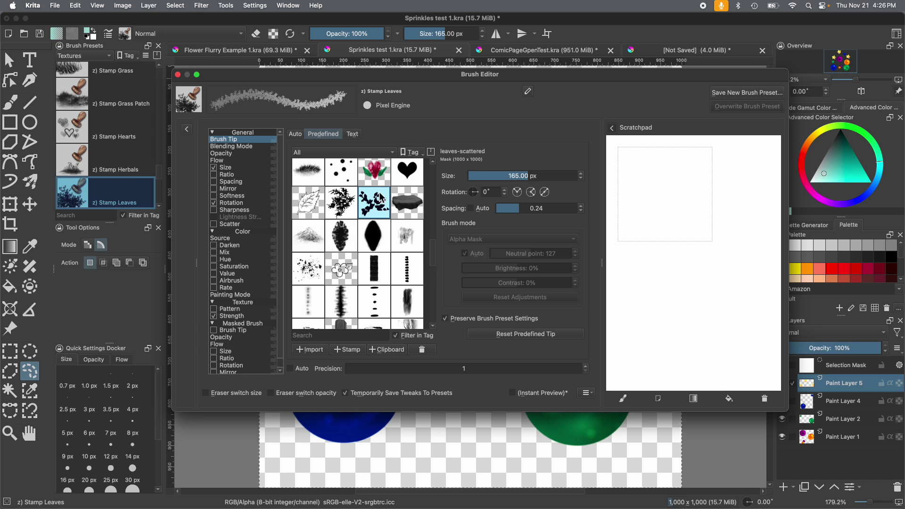
pyautogui.moveTo(433, 250); pyautogui.dragTo(432, 254)
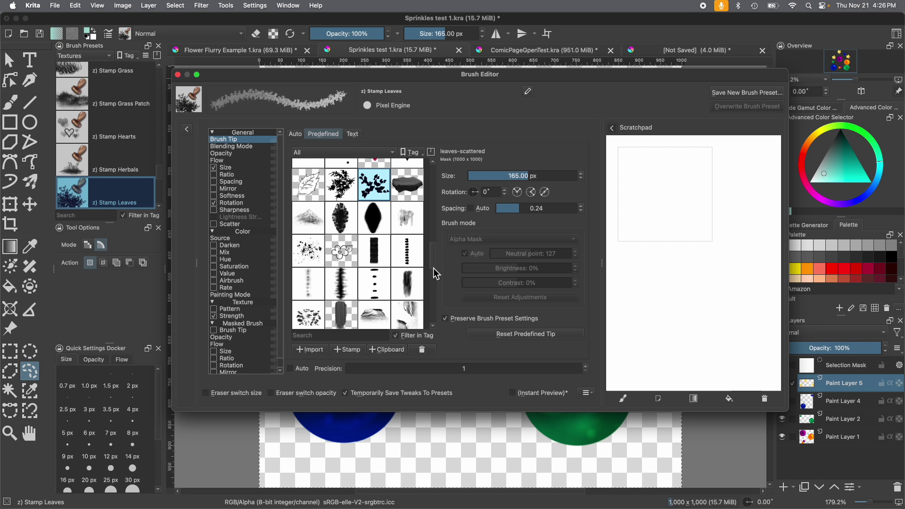
pyautogui.scroll(2, 433, 263)
pyautogui.moveTo(433, 264)
pyautogui.mouseDown()
pyautogui.moveTo(434, 257)
pyautogui.moveTo(430, 284)
pyautogui.mouseUp()
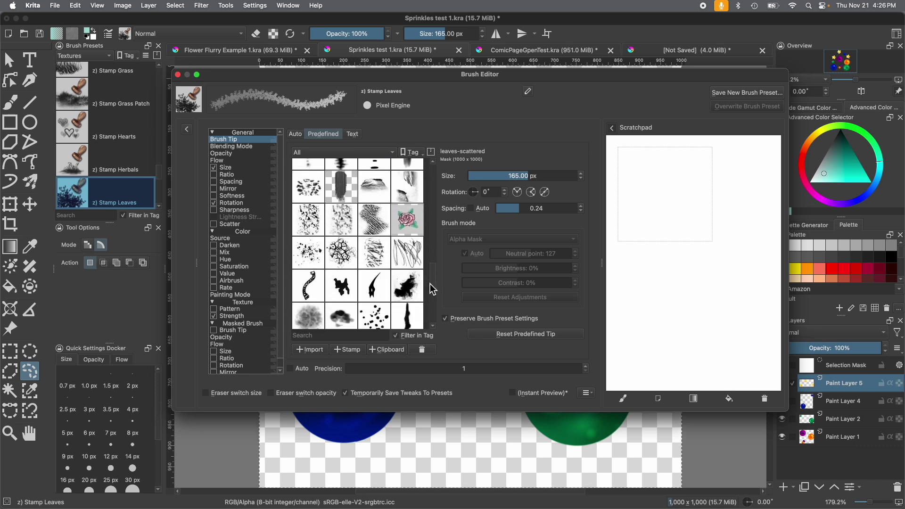
# Step: Stamp a new brush tip from the image and name it Sparkles plus ultra 8
pyautogui.click(352, 351)
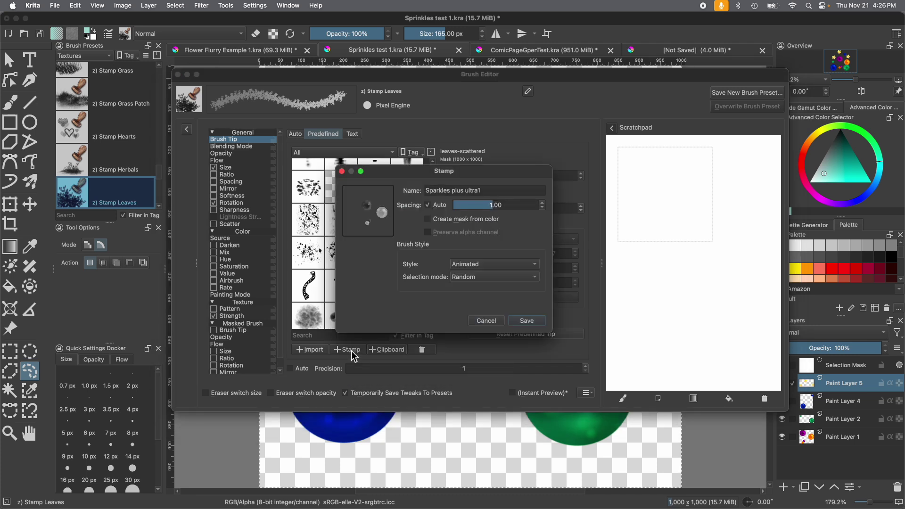
pyautogui.click(481, 193)
pyautogui.press('BackSpace')
pyautogui.press('super+z')
pyautogui.press('BackSpace')
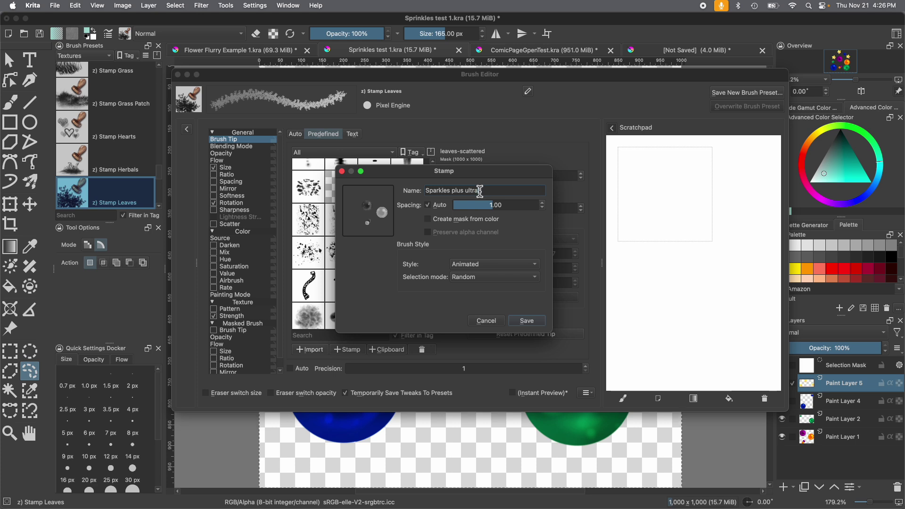
pyautogui.press('super+z')
pyautogui.write('8')
# Step: Set the tip's Style to Animated and Selection mode to Random, then save it
pyautogui.click(477, 266)
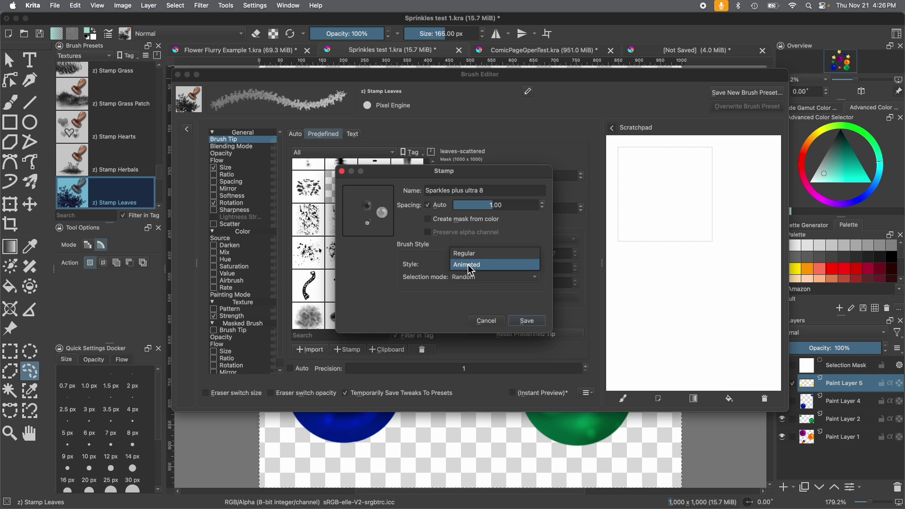
pyautogui.click(470, 270)
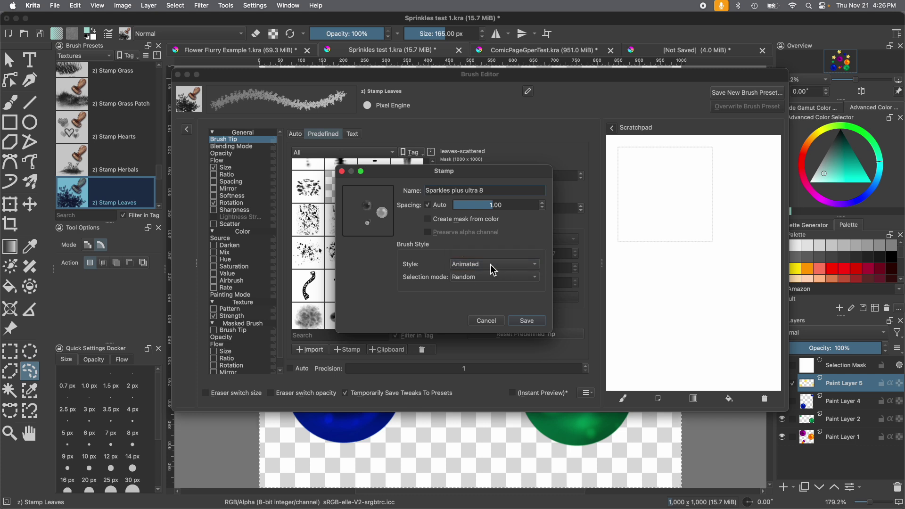
pyautogui.click(462, 277)
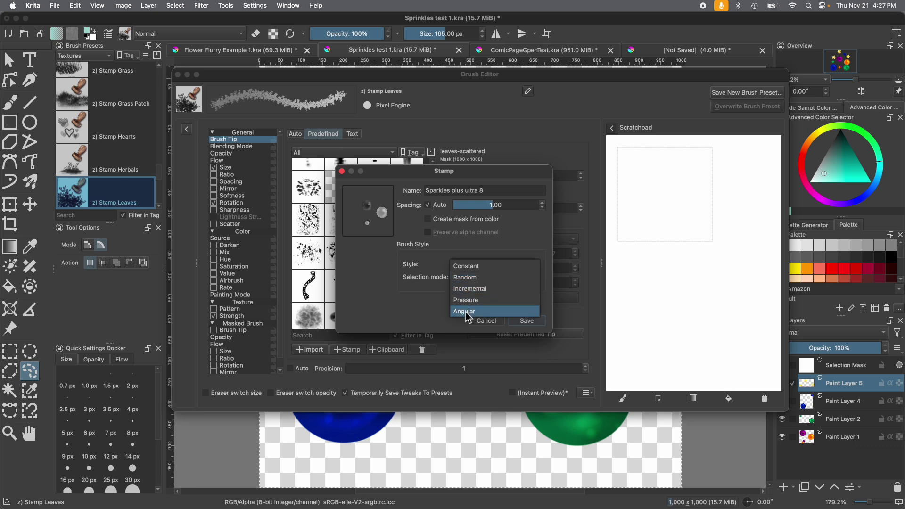
pyautogui.click(468, 278)
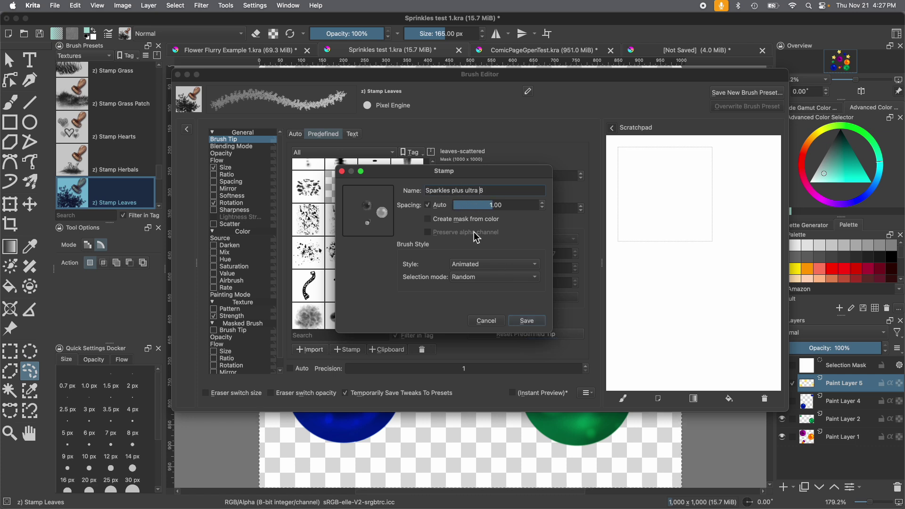
pyautogui.click(526, 321)
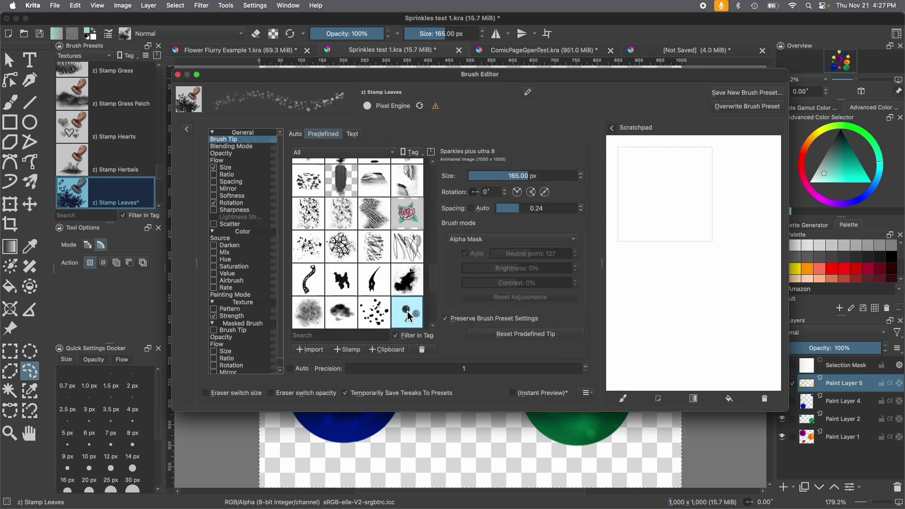
# Step: Paint a test column of teal bubbles and stars up the scratchpad with Sparkles plus ultra 8
pyautogui.moveTo(410, 312)
pyautogui.moveTo(686, 171)
pyautogui.mouseDown()
pyautogui.moveTo(669, 202)
pyautogui.moveTo(699, 243)
pyautogui.moveTo(687, 290)
pyautogui.moveTo(653, 304)
pyautogui.moveTo(686, 356)
pyautogui.moveTo(702, 352)
pyautogui.moveTo(663, 277)
pyautogui.moveTo(654, 201)
pyautogui.moveTo(719, 205)
pyautogui.moveTo(697, 227)
pyautogui.mouseUp()
pyautogui.moveTo(669, 317)
pyautogui.mouseDown()
pyautogui.moveTo(655, 211)
pyautogui.moveTo(663, 200)
pyautogui.moveTo(649, 207)
pyautogui.moveTo(649, 229)
pyautogui.mouseUp()
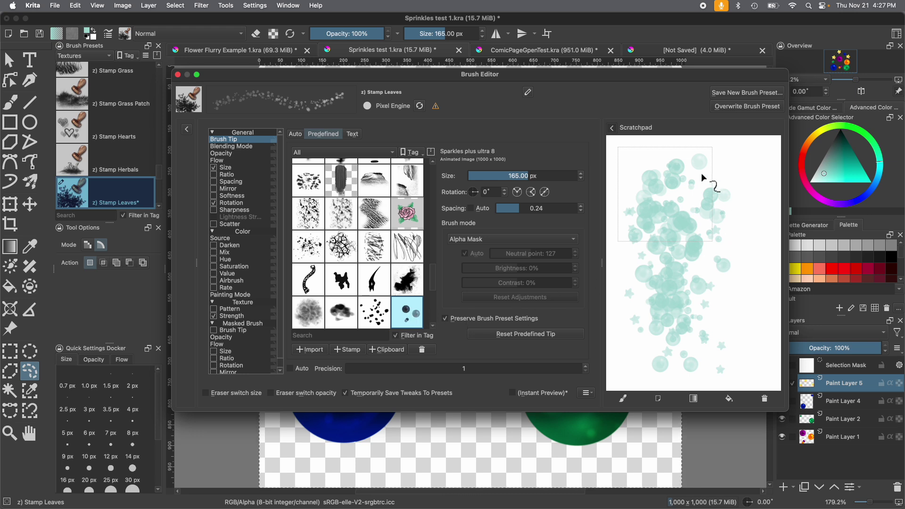
pyautogui.moveTo(677, 219)
pyautogui.mouseDown()
pyautogui.moveTo(656, 205)
pyautogui.moveTo(675, 237)
pyautogui.moveTo(662, 276)
pyautogui.mouseUp()
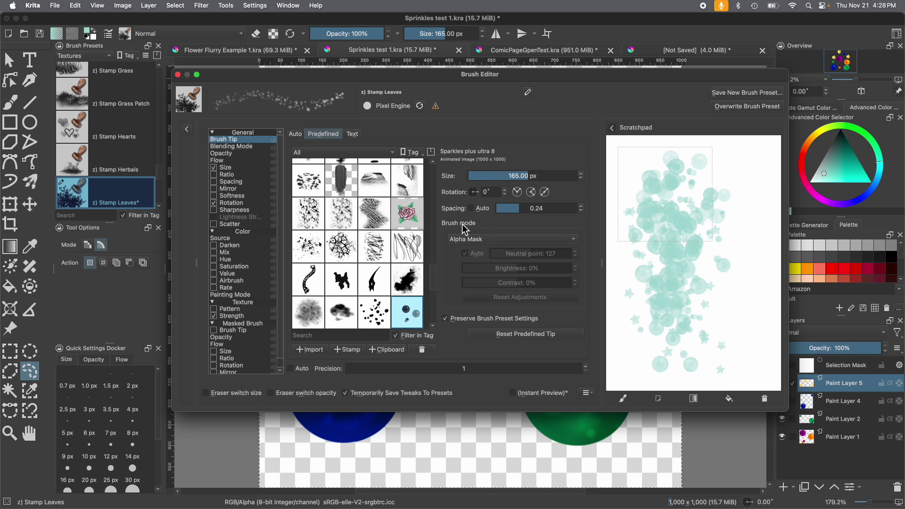
# Step: Set the sparkles tip's Brush mode to Color Image and paint coloured spheres on the scratchpad
pyautogui.click(466, 241)
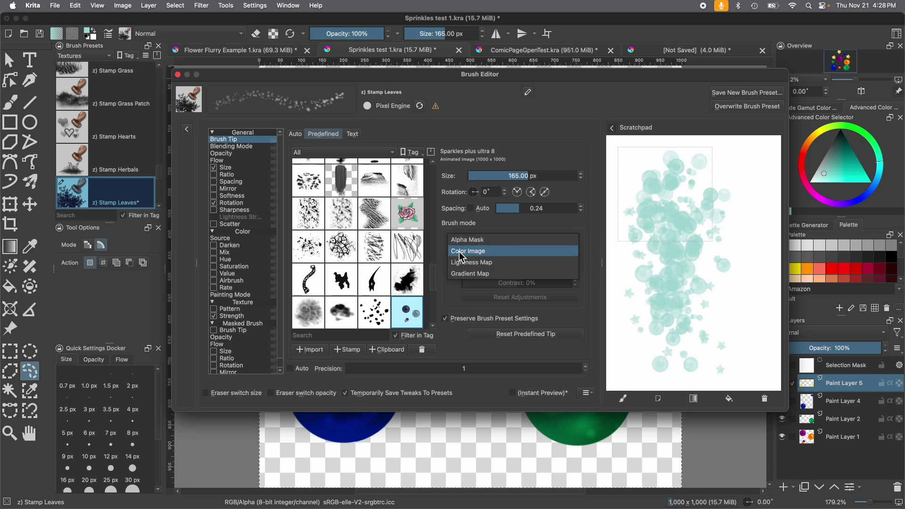
pyautogui.click(468, 252)
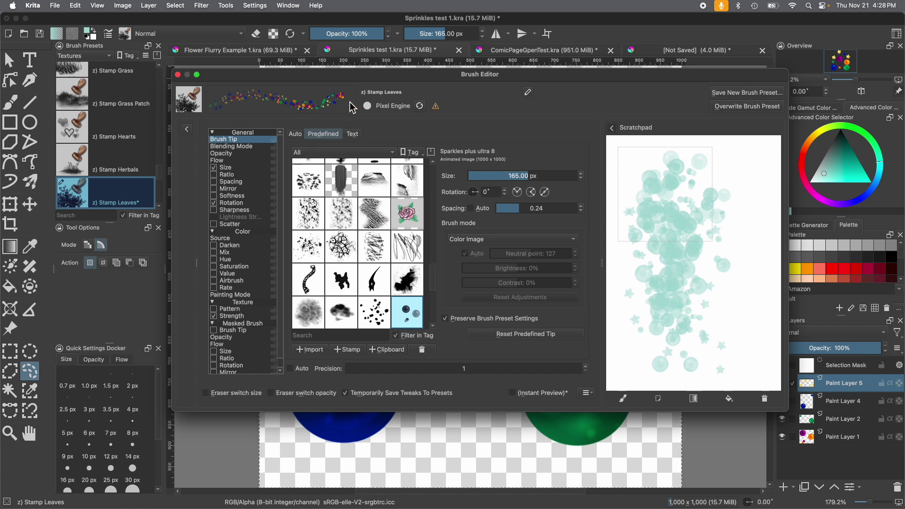
pyautogui.click(702, 174)
pyautogui.moveTo(701, 173)
pyautogui.mouseDown()
pyautogui.moveTo(684, 238)
pyautogui.moveTo(703, 297)
pyautogui.moveTo(698, 342)
pyautogui.moveTo(665, 309)
pyautogui.moveTo(723, 221)
pyautogui.moveTo(706, 180)
pyautogui.moveTo(673, 264)
pyautogui.moveTo(697, 308)
pyautogui.moveTo(695, 330)
pyautogui.moveTo(646, 272)
pyautogui.moveTo(679, 223)
pyautogui.moveTo(723, 276)
pyautogui.moveTo(705, 304)
pyautogui.moveTo(673, 195)
pyautogui.moveTo(695, 224)
pyautogui.moveTo(678, 315)
pyautogui.moveTo(638, 308)
pyautogui.moveTo(684, 251)
pyautogui.moveTo(688, 307)
pyautogui.mouseUp()
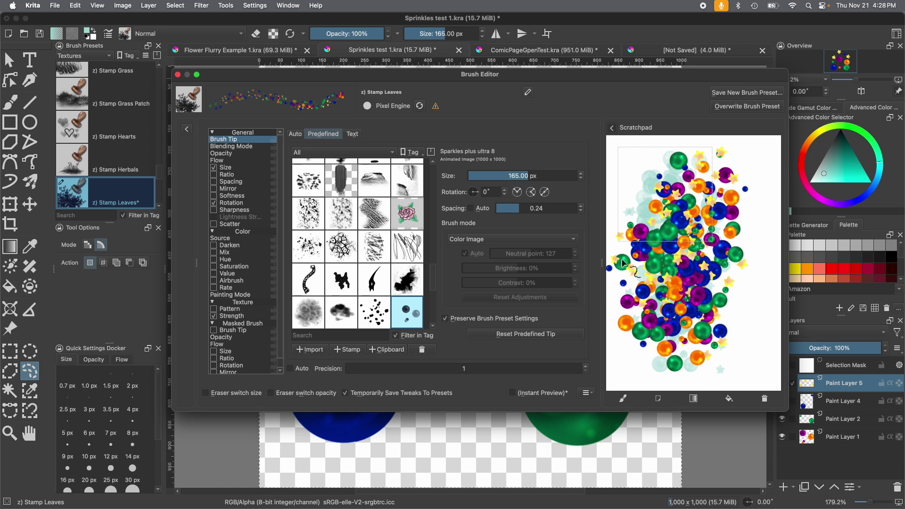
# Step: Clear the scratchpad and repaint sparkle and bubble test strokes, clearing again in between
pyautogui.click(771, 401)
pyautogui.moveTo(668, 251); pyautogui.dragTo(675, 263)
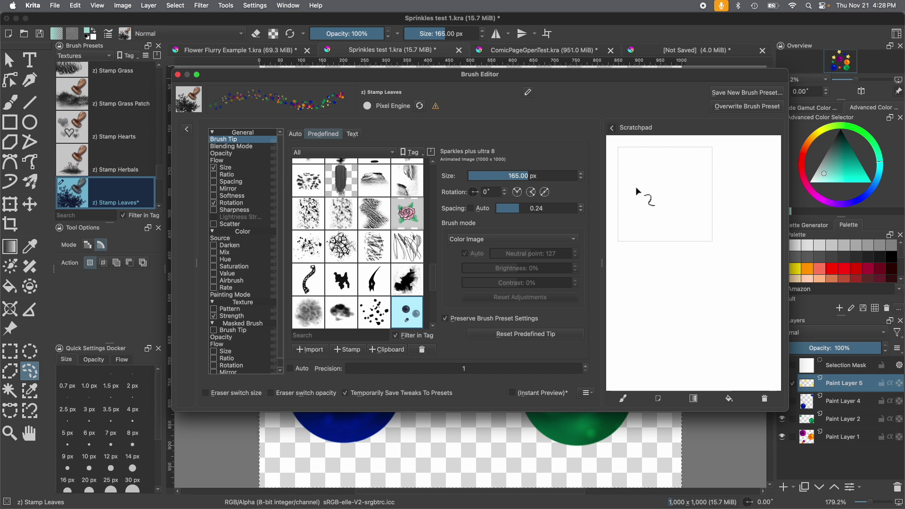
pyautogui.moveTo(629, 174)
pyautogui.mouseDown()
pyautogui.moveTo(639, 311)
pyautogui.moveTo(633, 360)
pyautogui.moveTo(650, 191)
pyautogui.mouseUp()
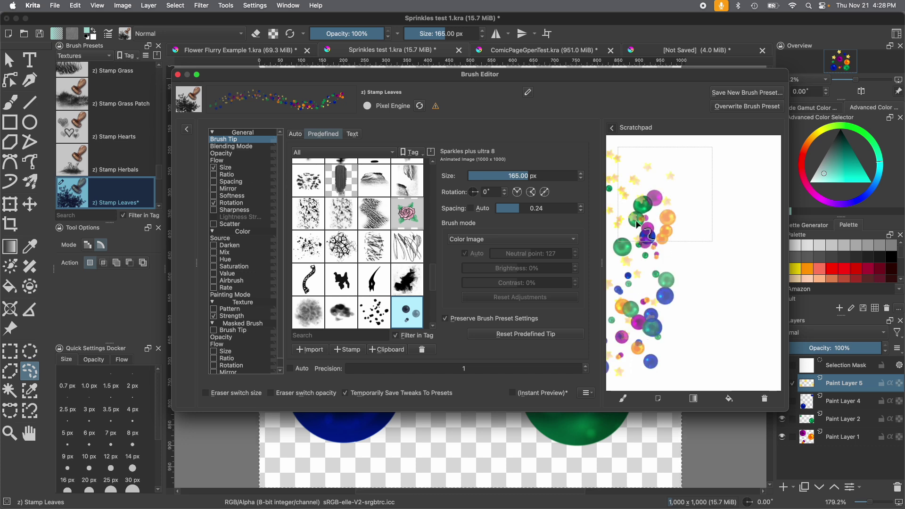
pyautogui.click(764, 398)
pyautogui.moveTo(641, 147)
pyautogui.mouseDown()
pyautogui.moveTo(665, 291)
pyautogui.moveTo(660, 343)
pyautogui.moveTo(641, 355)
pyautogui.moveTo(641, 313)
pyautogui.moveTo(653, 296)
pyautogui.moveTo(636, 247)
pyautogui.moveTo(657, 258)
pyautogui.moveTo(659, 292)
pyautogui.moveTo(641, 337)
pyautogui.mouseUp()
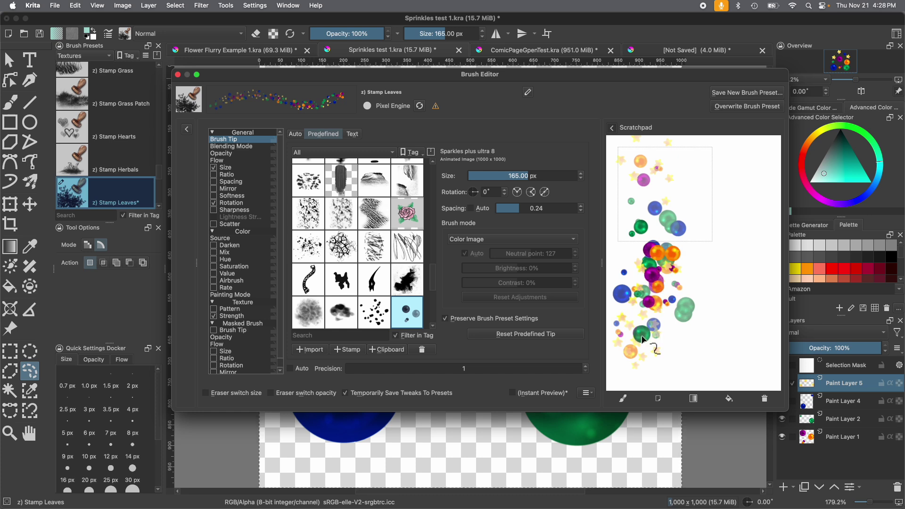
pyautogui.moveTo(644, 340)
pyautogui.mouseDown()
pyautogui.moveTo(647, 349)
pyautogui.moveTo(652, 262)
pyautogui.moveTo(657, 321)
pyautogui.moveTo(644, 344)
pyautogui.moveTo(622, 301)
pyautogui.moveTo(636, 238)
pyautogui.moveTo(658, 193)
pyautogui.moveTo(675, 208)
pyautogui.moveTo(632, 320)
pyautogui.moveTo(646, 231)
pyautogui.moveTo(613, 162)
pyautogui.moveTo(627, 215)
pyautogui.mouseUp()
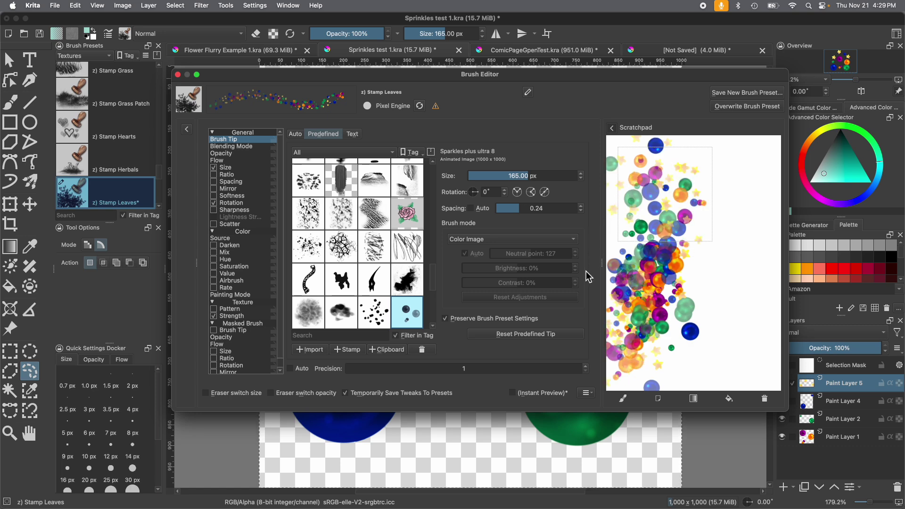
# Step: Wipe the scratchpad and paint a fresh column of multicoloured bubbles and stars
pyautogui.click(765, 398)
pyautogui.moveTo(644, 186); pyautogui.dragTo(637, 183)
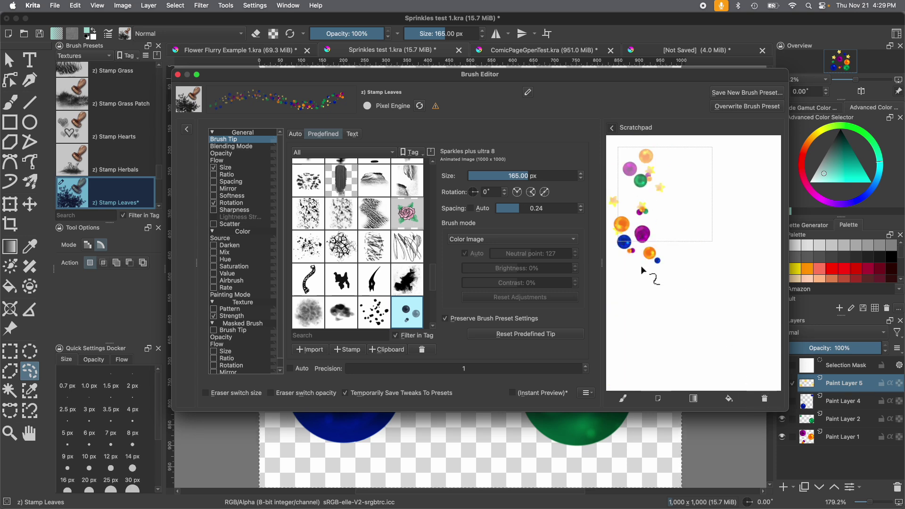
pyautogui.moveTo(643, 269); pyautogui.dragTo(638, 346)
pyautogui.hotkey('ctrl', 't')
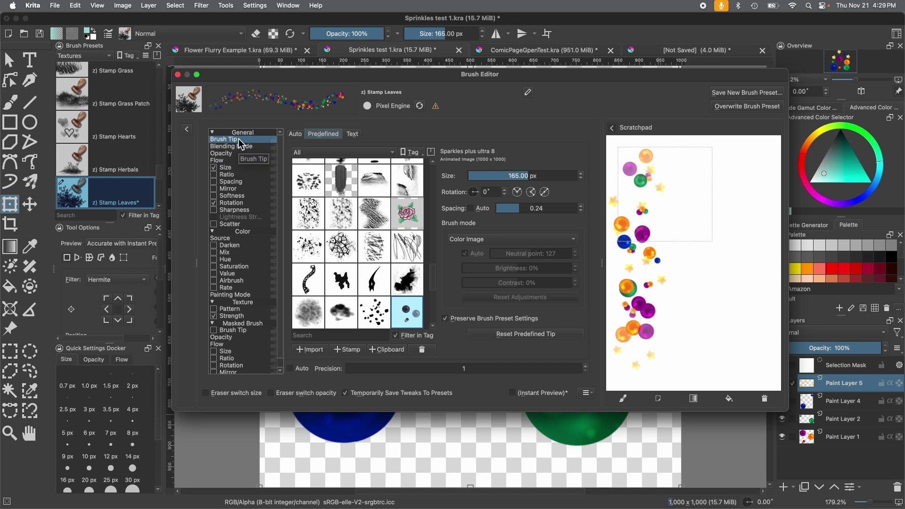
# Step: Turn off pen pressure for Opacity, test the full-opacity sparkles, clear, then view Rotation settings
pyautogui.click(221, 155)
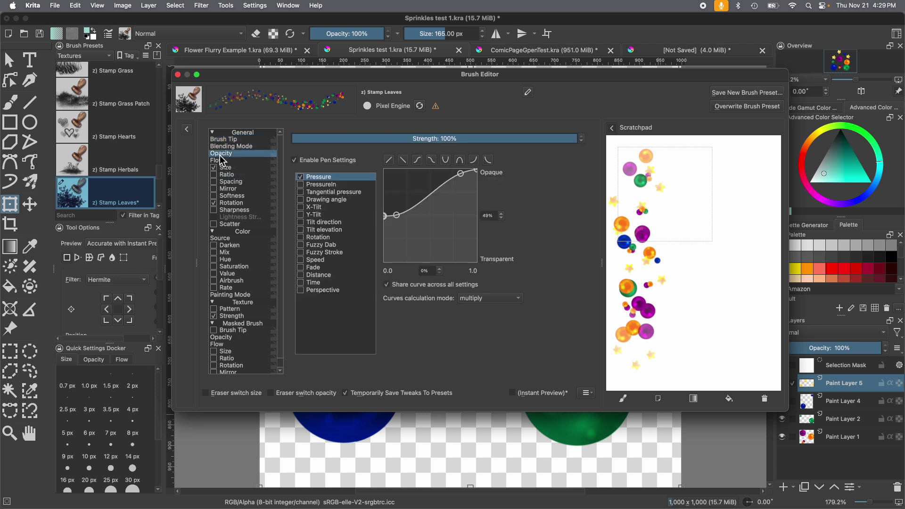
pyautogui.click(298, 162)
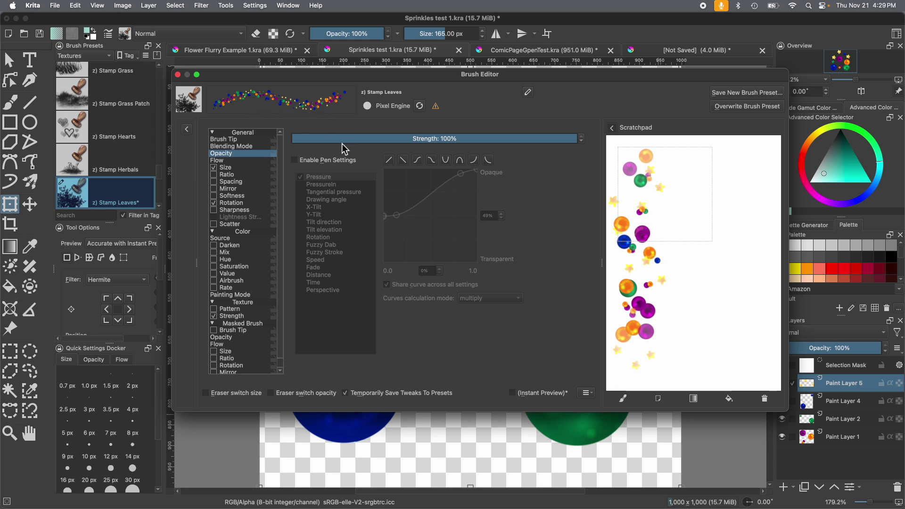
pyautogui.moveTo(716, 174)
pyautogui.mouseDown()
pyautogui.moveTo(715, 344)
pyautogui.moveTo(706, 327)
pyautogui.moveTo(711, 173)
pyautogui.moveTo(726, 258)
pyautogui.moveTo(719, 353)
pyautogui.moveTo(696, 319)
pyautogui.moveTo(710, 148)
pyautogui.moveTo(733, 243)
pyautogui.moveTo(702, 368)
pyautogui.moveTo(717, 185)
pyautogui.moveTo(736, 242)
pyautogui.moveTo(711, 365)
pyautogui.moveTo(728, 182)
pyautogui.moveTo(741, 223)
pyautogui.moveTo(714, 349)
pyautogui.moveTo(688, 333)
pyautogui.moveTo(695, 270)
pyautogui.moveTo(688, 332)
pyautogui.mouseUp()
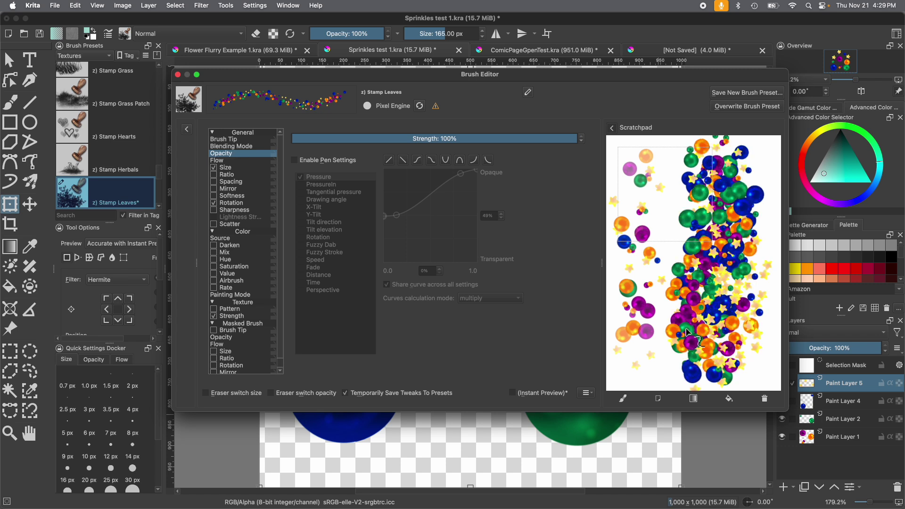
pyautogui.click(765, 399)
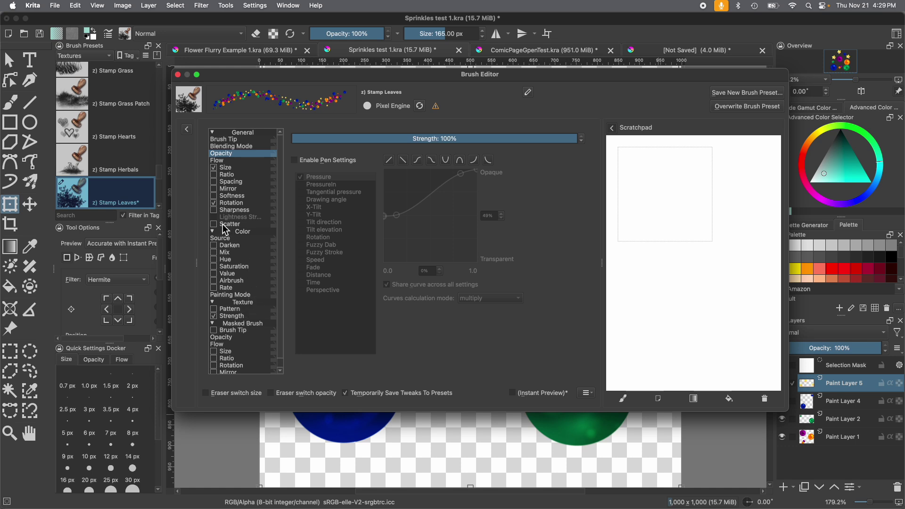
pyautogui.click(226, 203)
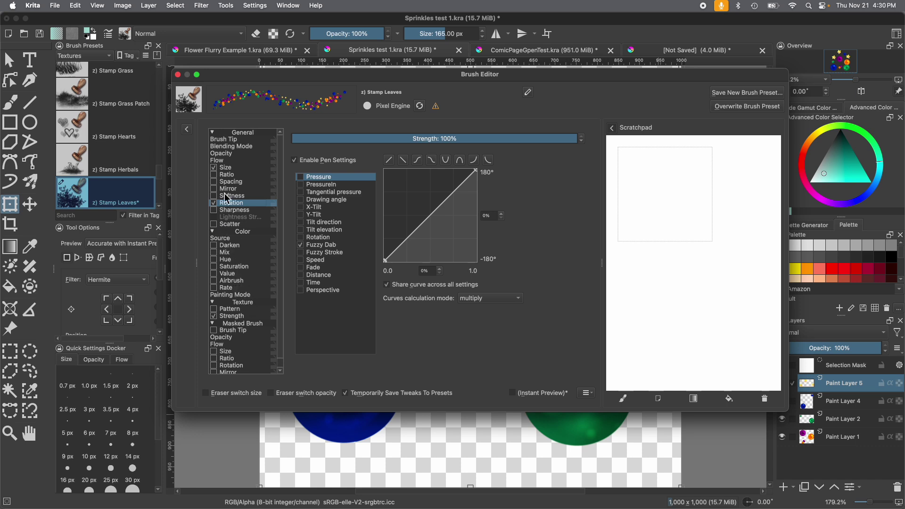
# Step: Make brush Size follow pen Pressure and test it with several scratchpad strokes
pyautogui.click(226, 168)
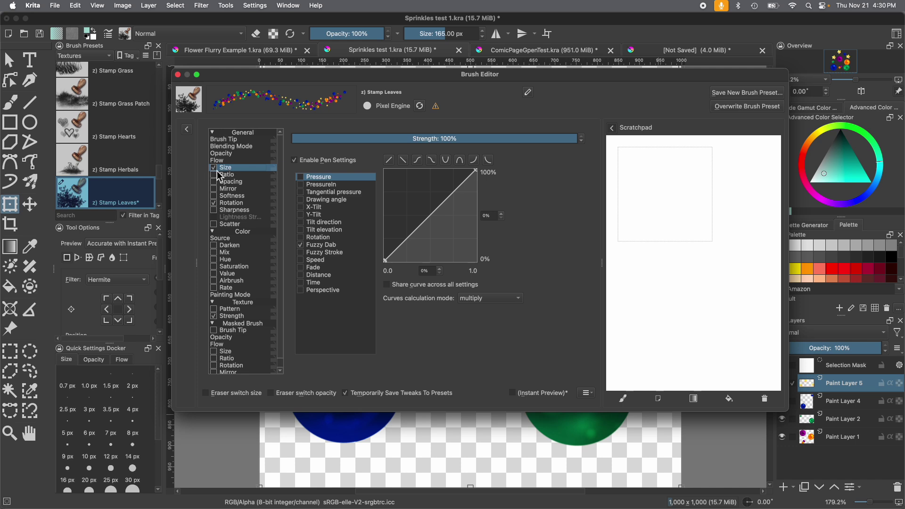
pyautogui.click(300, 178)
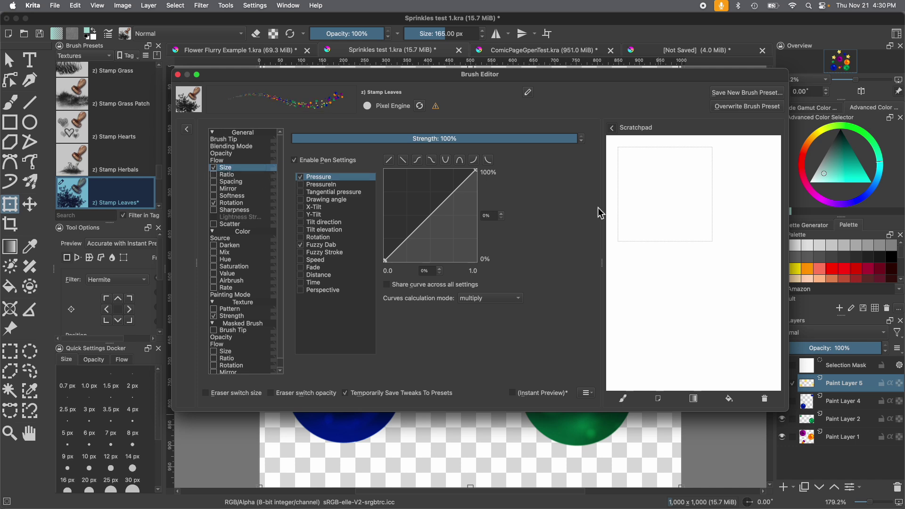
pyautogui.moveTo(723, 168)
pyautogui.mouseDown()
pyautogui.moveTo(689, 169)
pyautogui.moveTo(668, 200)
pyautogui.moveTo(695, 251)
pyautogui.mouseUp()
pyautogui.moveTo(664, 346)
pyautogui.mouseDown()
pyautogui.moveTo(640, 307)
pyautogui.moveTo(662, 280)
pyautogui.moveTo(629, 244)
pyautogui.moveTo(624, 215)
pyautogui.moveTo(636, 222)
pyautogui.moveTo(635, 277)
pyautogui.moveTo(753, 208)
pyautogui.moveTo(713, 184)
pyautogui.moveTo(647, 210)
pyautogui.moveTo(628, 166)
pyautogui.moveTo(627, 256)
pyautogui.moveTo(674, 278)
pyautogui.moveTo(643, 344)
pyautogui.moveTo(735, 337)
pyautogui.moveTo(748, 299)
pyautogui.moveTo(745, 275)
pyautogui.moveTo(679, 318)
pyautogui.mouseUp()
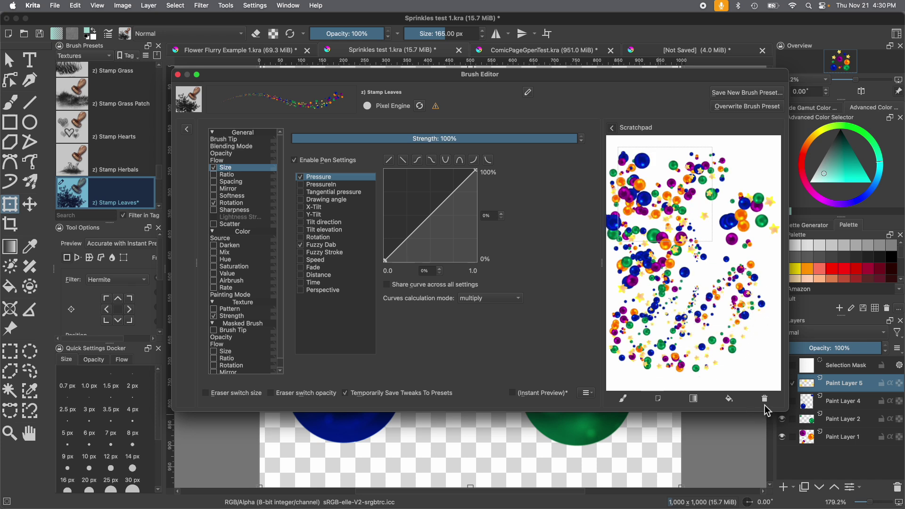
pyautogui.moveTo(660, 370)
pyautogui.mouseDown()
pyautogui.moveTo(697, 353)
pyautogui.moveTo(616, 332)
pyautogui.moveTo(651, 304)
pyautogui.moveTo(730, 346)
pyautogui.moveTo(674, 320)
pyautogui.mouseUp()
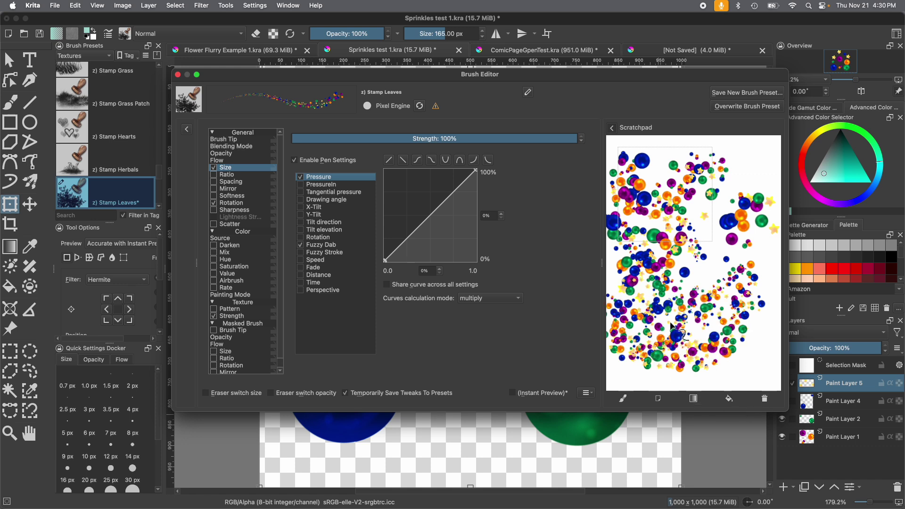
pyautogui.click(766, 400)
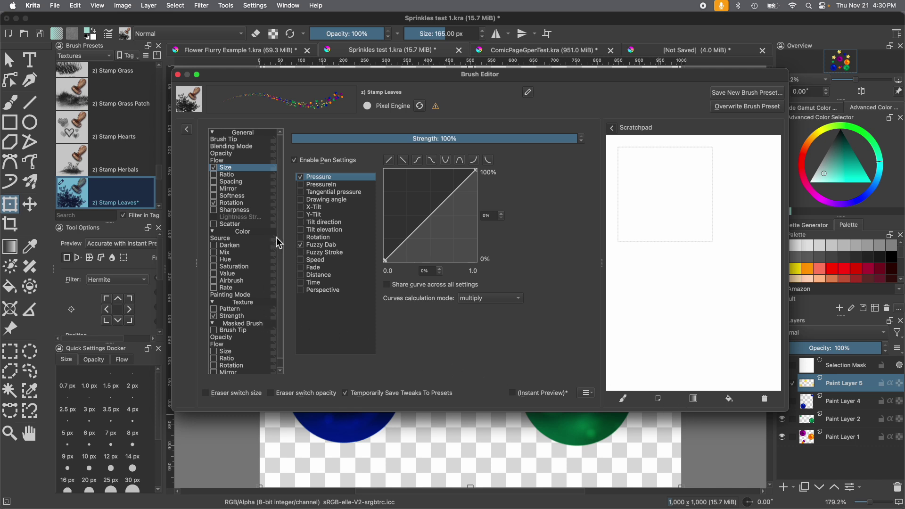
# Step: Test masked-brush Rotation with a stroke, then turn it back off
pyautogui.scroll(-1, 279, 236)
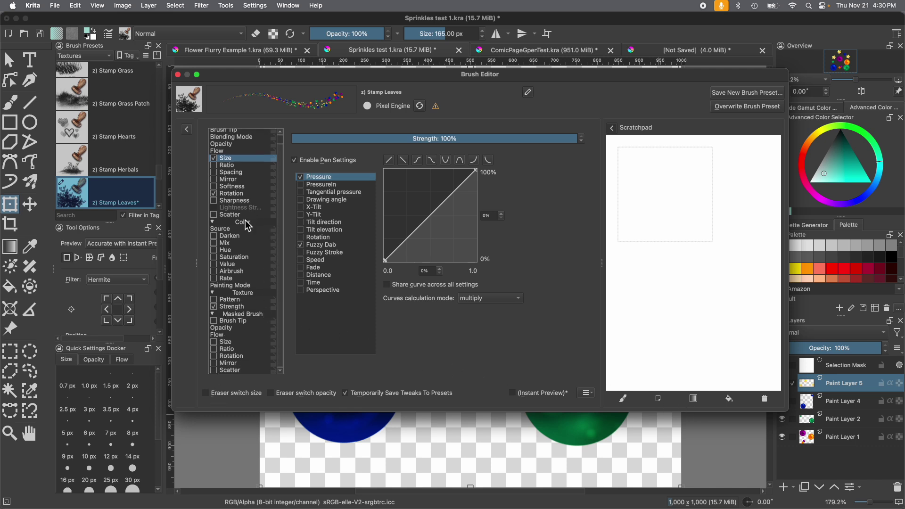
pyautogui.click(231, 357)
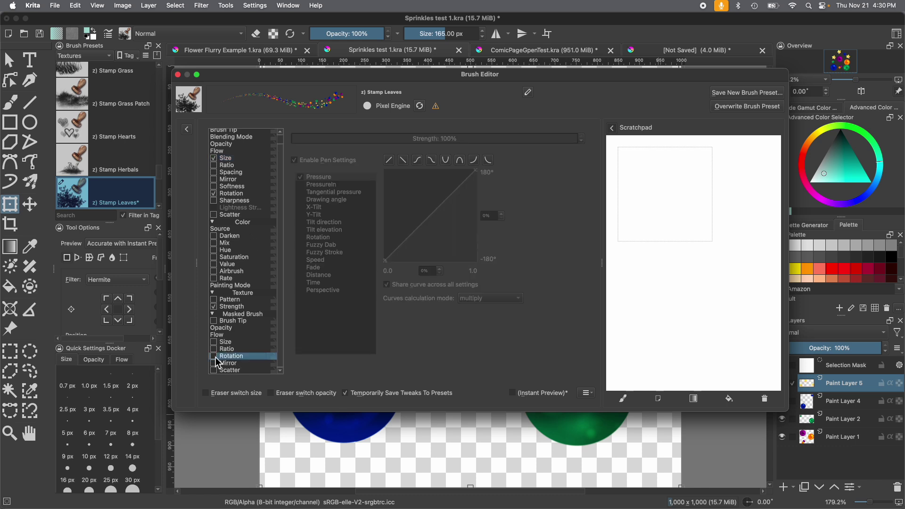
pyautogui.click(215, 357)
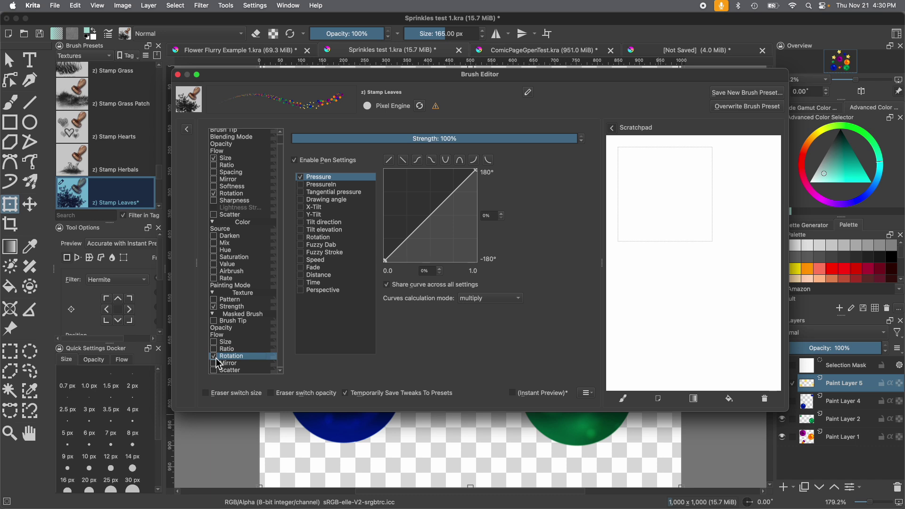
pyautogui.moveTo(692, 182)
pyautogui.mouseDown()
pyautogui.moveTo(680, 328)
pyautogui.moveTo(627, 282)
pyautogui.moveTo(629, 323)
pyautogui.mouseUp()
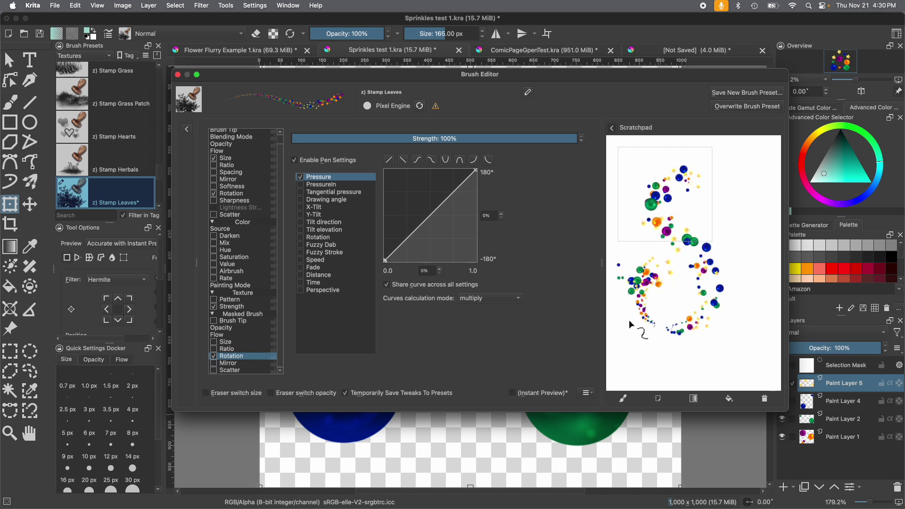
pyautogui.click(215, 357)
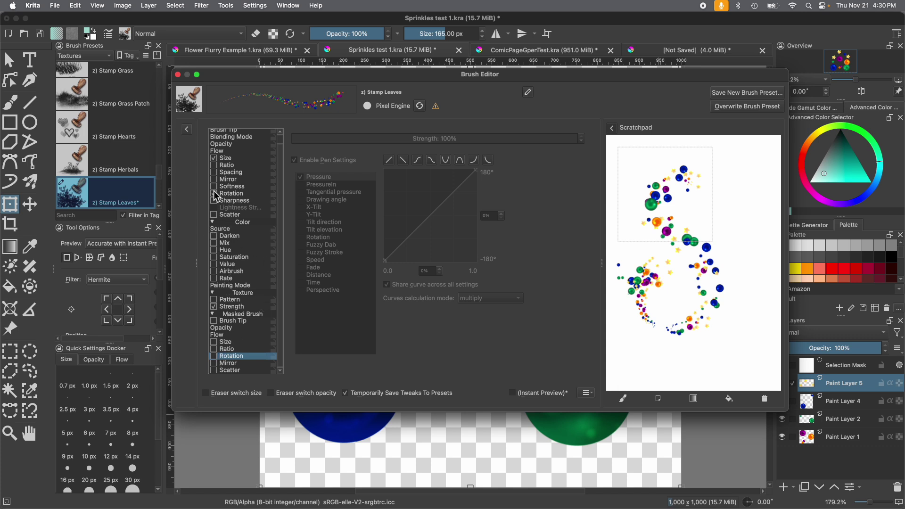
# Step: Test Scatter with a stroke, turn Scatter back off, and paint a final S-shaped test trail
pyautogui.click(214, 214)
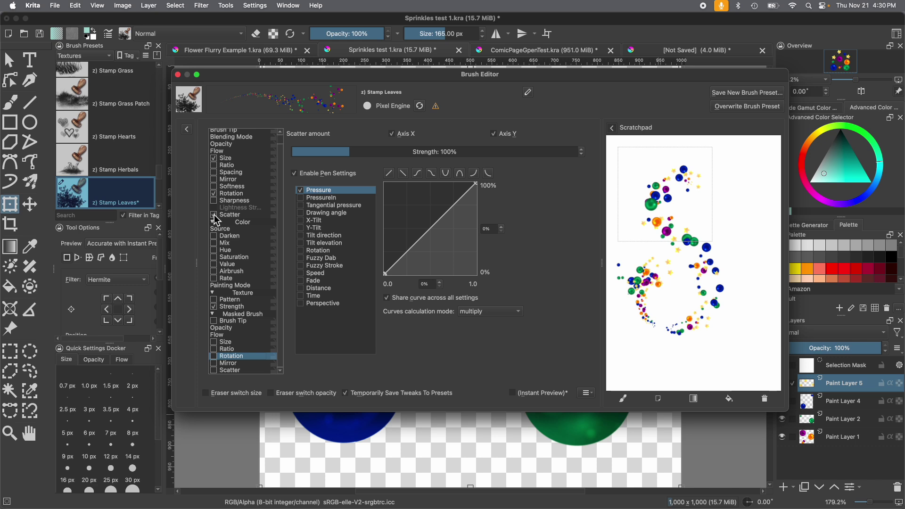
pyautogui.moveTo(748, 182)
pyautogui.mouseDown()
pyautogui.moveTo(719, 243)
pyautogui.moveTo(655, 257)
pyautogui.moveTo(713, 372)
pyautogui.moveTo(632, 342)
pyautogui.moveTo(658, 337)
pyautogui.moveTo(654, 301)
pyautogui.moveTo(629, 353)
pyautogui.mouseUp()
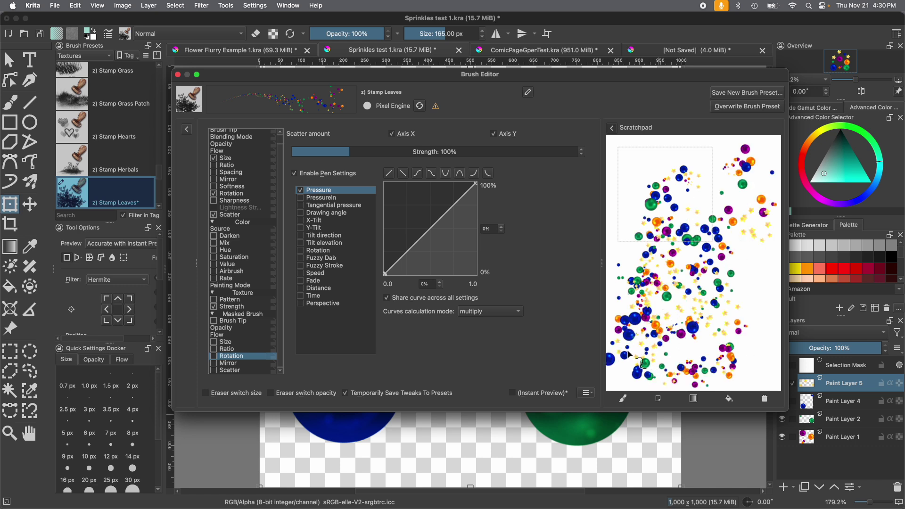
pyautogui.click(765, 399)
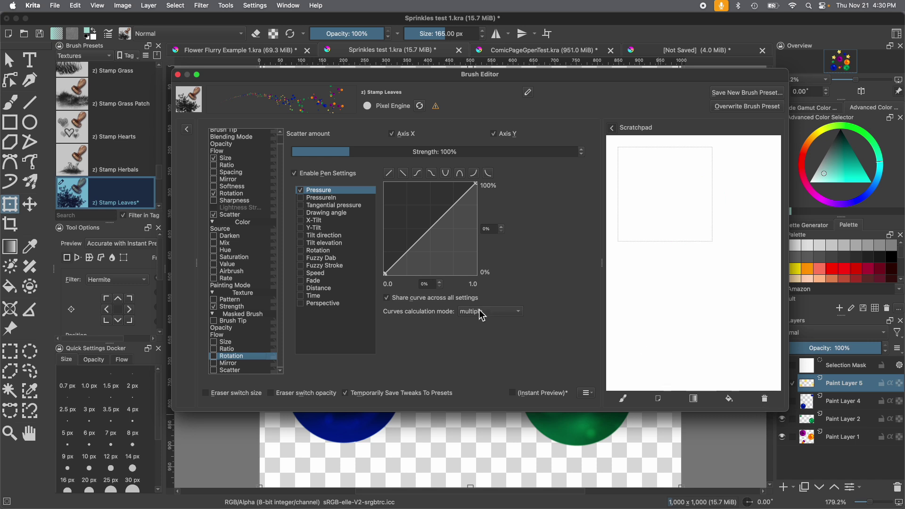
pyautogui.click(213, 215)
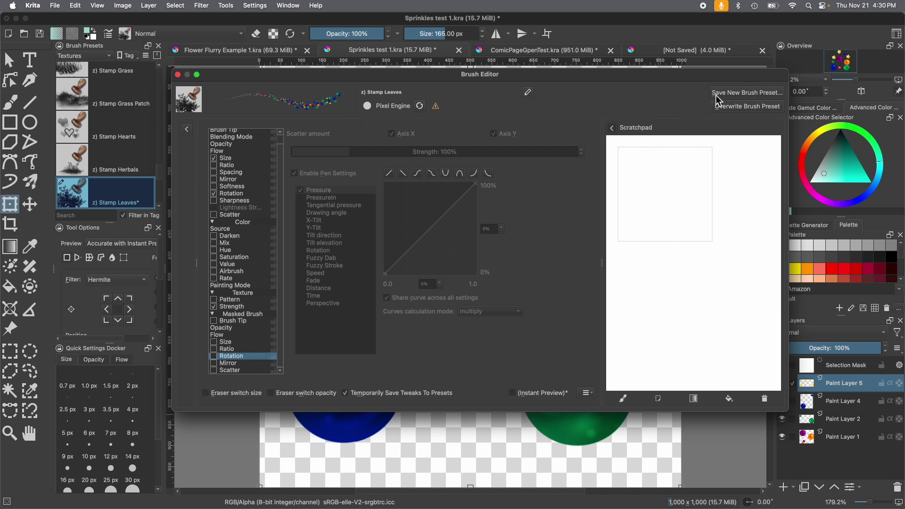
pyautogui.moveTo(682, 215)
pyautogui.mouseDown()
pyautogui.moveTo(677, 202)
pyautogui.moveTo(693, 339)
pyautogui.moveTo(649, 287)
pyautogui.moveTo(638, 303)
pyautogui.mouseUp()
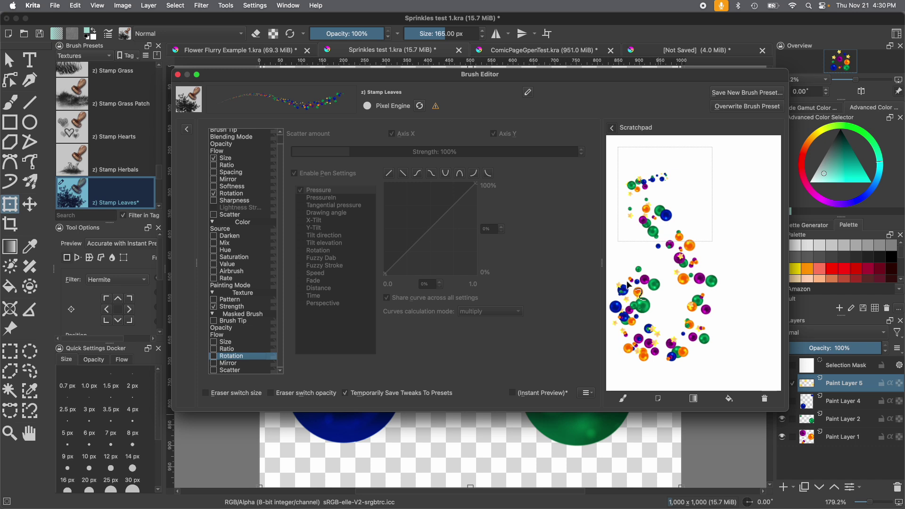
# Step: Start a new brush preset named 'animated Sparkles'
pyautogui.click(733, 92)
pyautogui.moveTo(464, 193); pyautogui.dragTo(387, 193)
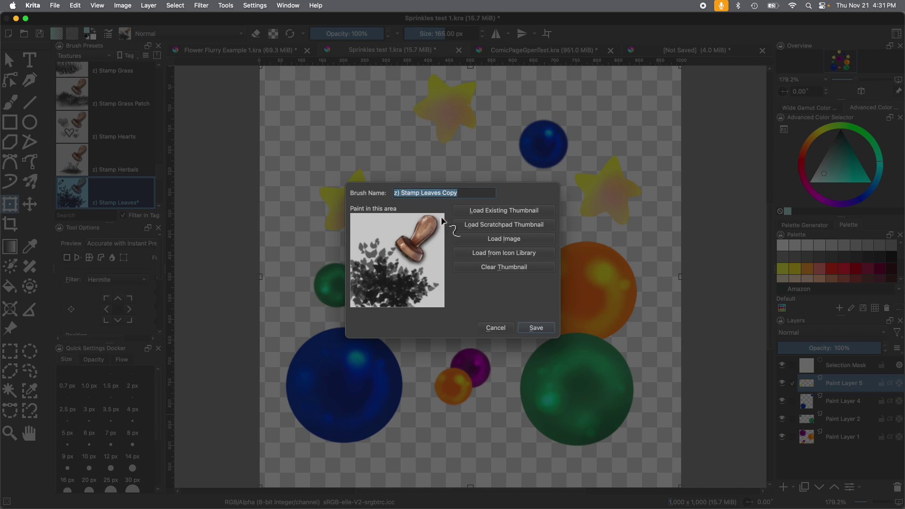
pyautogui.write('S')
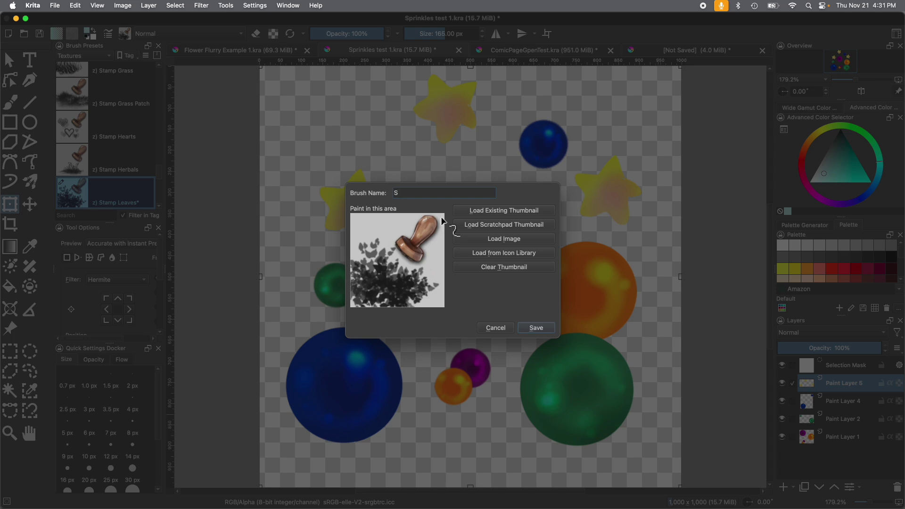
pyautogui.write('tam')
pyautogui.press('BackSpace')
pyautogui.press('BackSpace')
pyautogui.press('BackSpace')
pyautogui.press('BackSpace')
pyautogui.write('animated Spar')
# Step: Use the stamp image from the Icon Library as thumbnail, paint sparkles on it, and save
pyautogui.click(486, 254)
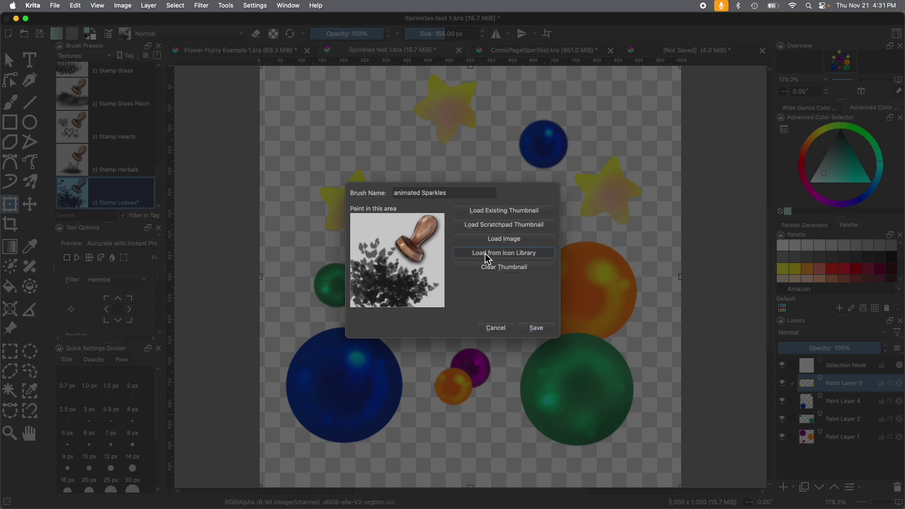
pyautogui.moveTo(437, 182); pyautogui.dragTo(430, 345)
pyautogui.click(385, 276)
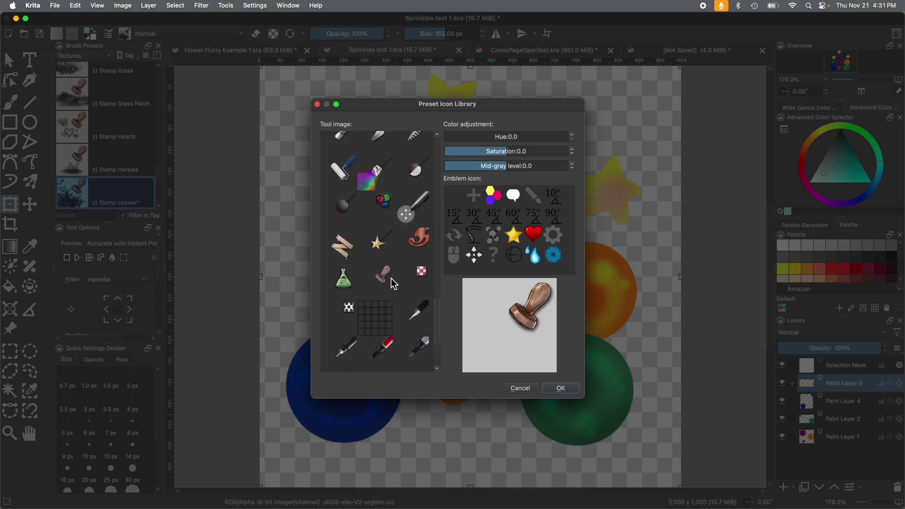
pyautogui.click(554, 387)
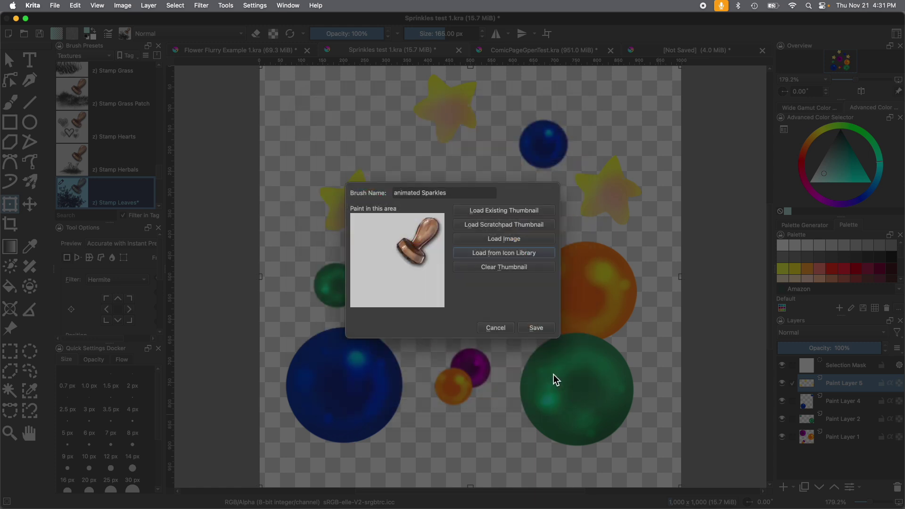
pyautogui.moveTo(370, 237); pyautogui.dragTo(380, 247)
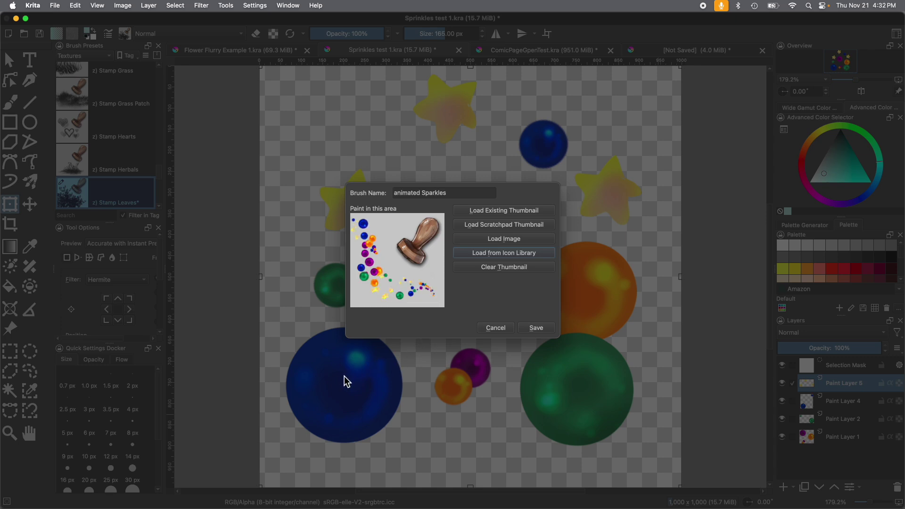
pyautogui.click(534, 329)
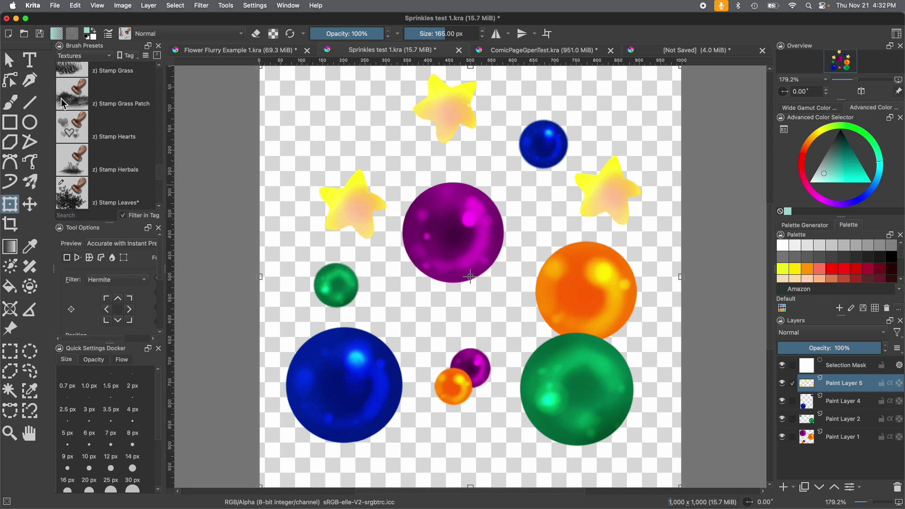
# Step: Show brush presets from All tags and right-click the animated Sparkles preset for its tag options
pyautogui.moveTo(158, 170); pyautogui.dragTo(156, 179)
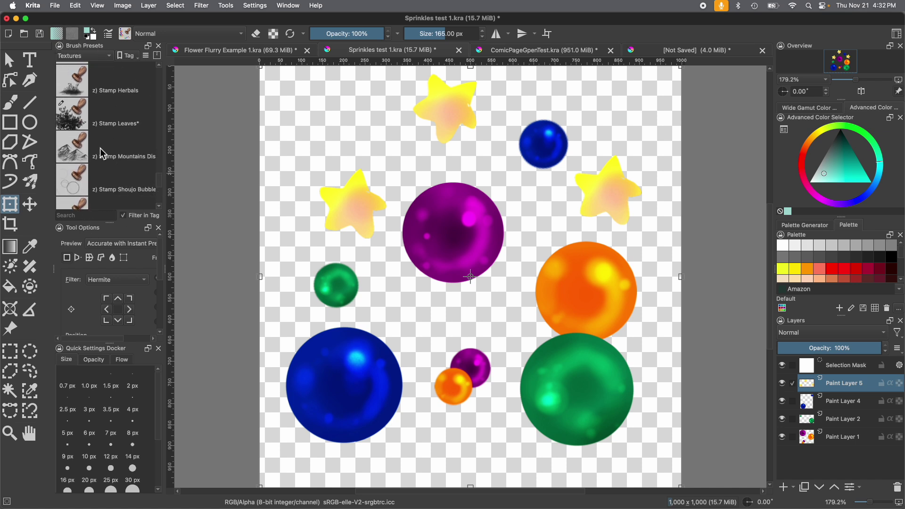
pyautogui.click(83, 56)
pyautogui.click(67, 22)
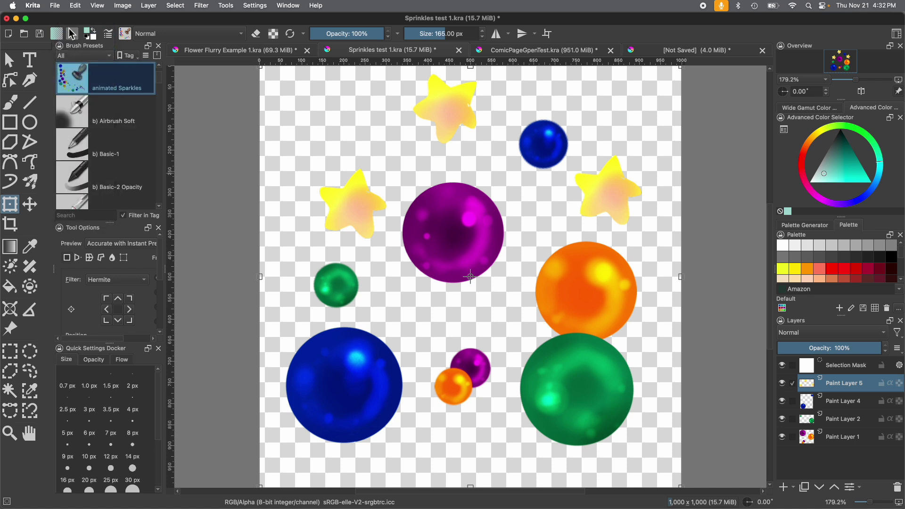
pyautogui.scroll(3, 159, 74)
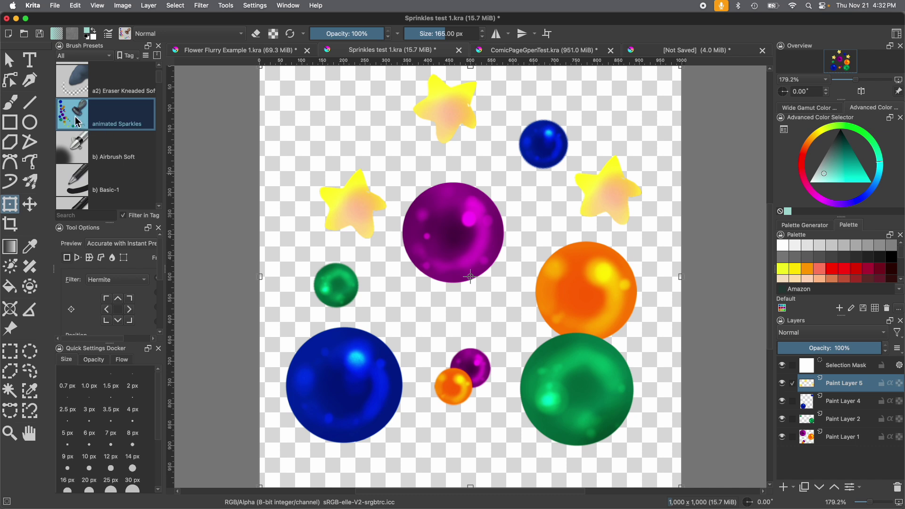
pyautogui.click(71, 217)
pyautogui.rightClick(78, 120)
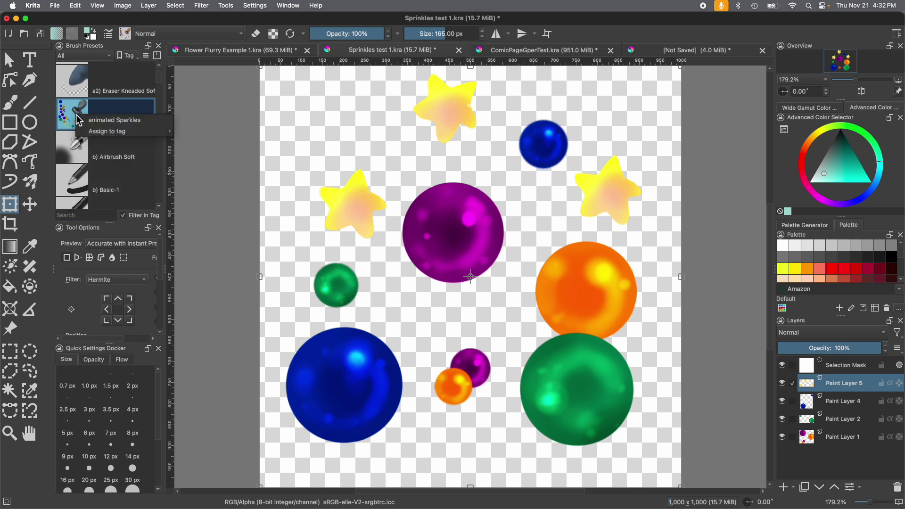
# Step: Tag animated Sparkles as Textures, filter presets to Textures, and switch to the Flower Flurry Example document
pyautogui.moveTo(97, 133)
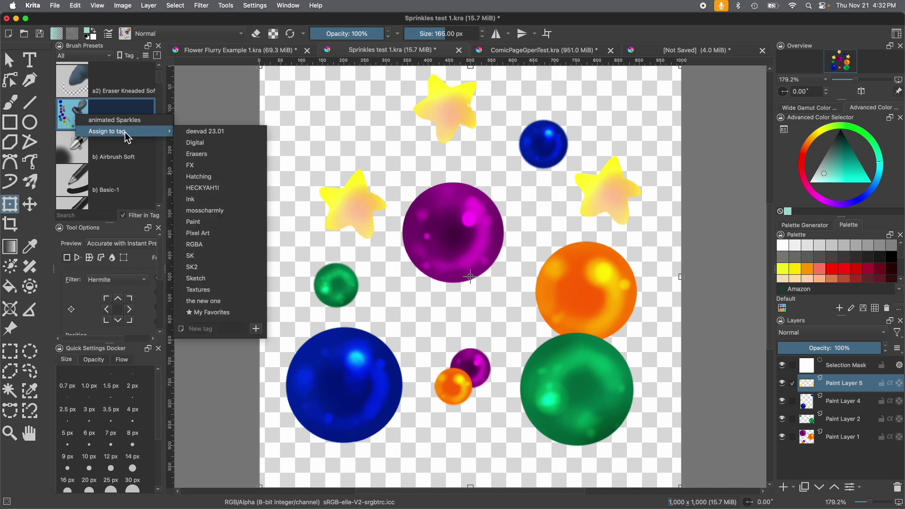
pyautogui.click(197, 289)
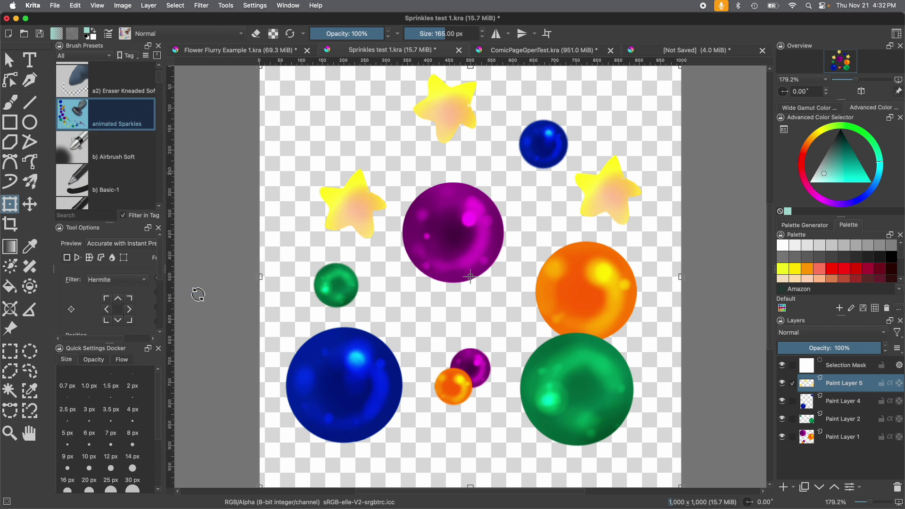
pyautogui.click(88, 57)
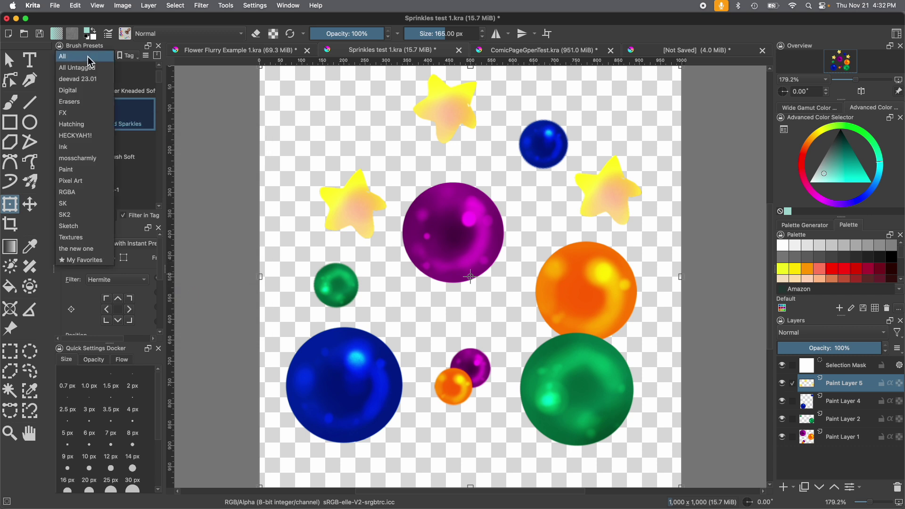
pyautogui.click(83, 238)
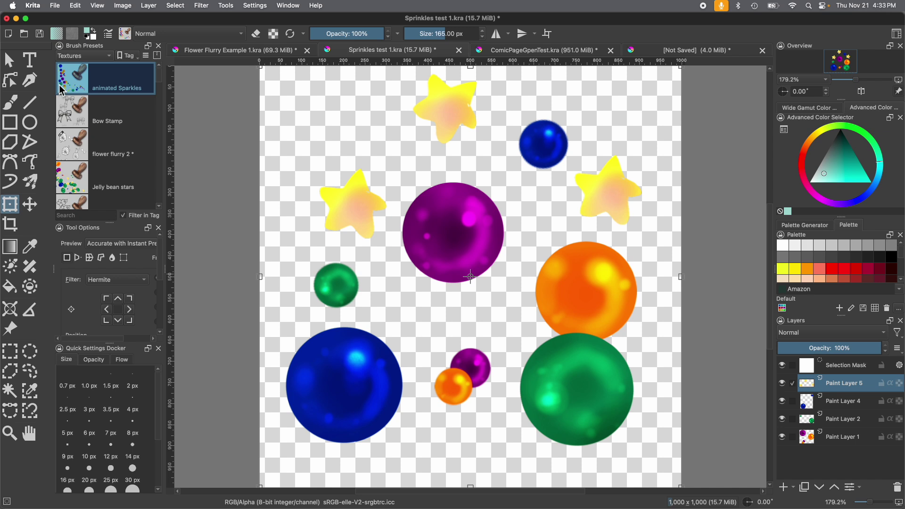
pyautogui.moveTo(59, 84)
pyautogui.click(269, 55)
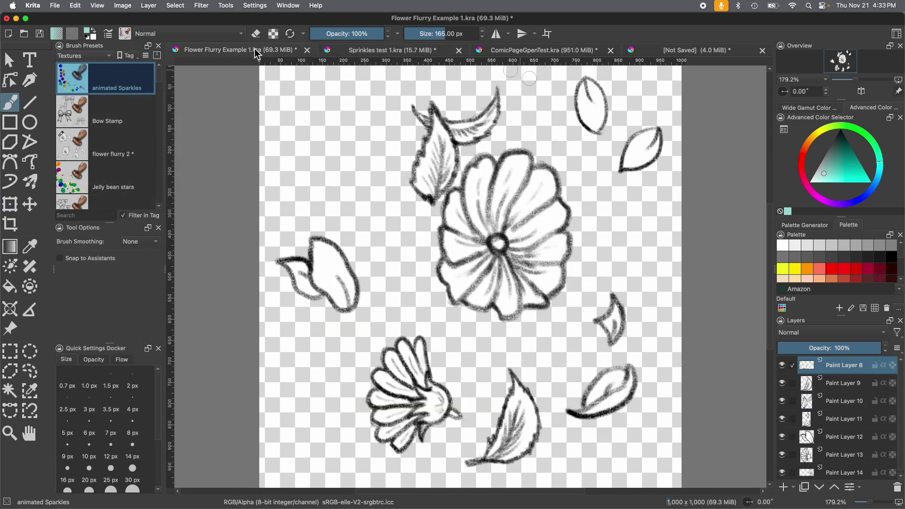
# Step: Make Paint Layer 8 active, select the entire canvas, and keep the preset list on Textures
pyautogui.click(855, 384)
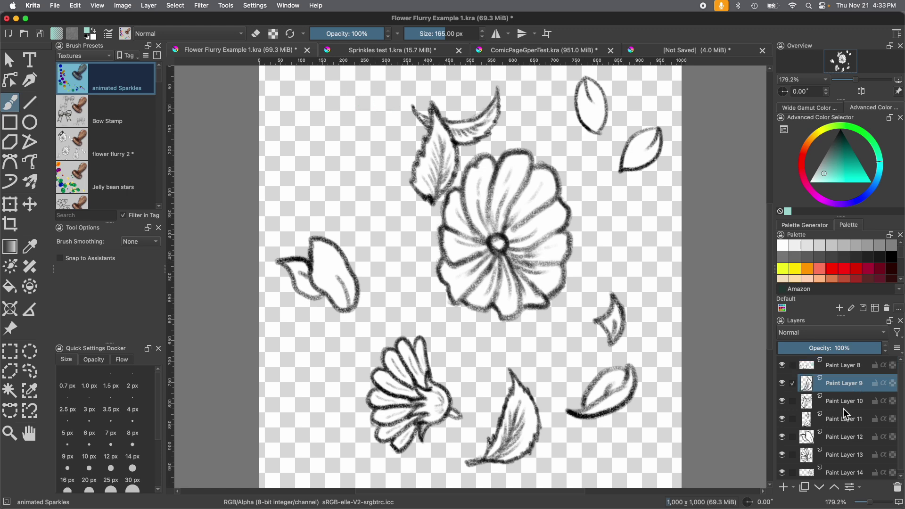
pyautogui.click(838, 365)
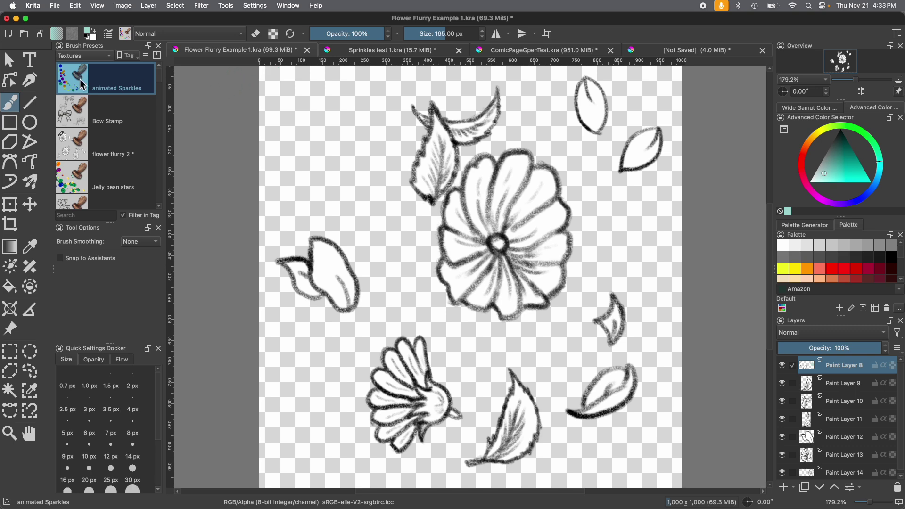
pyautogui.click(176, 6)
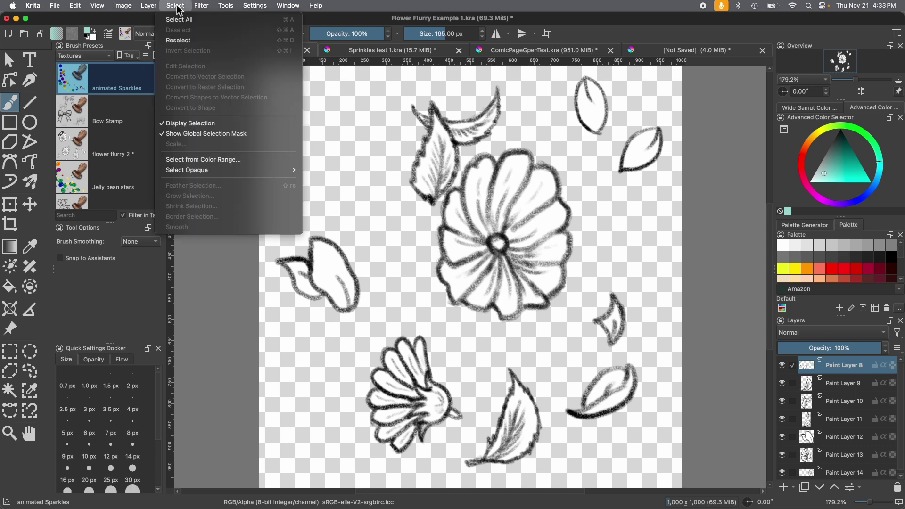
pyautogui.click(179, 16)
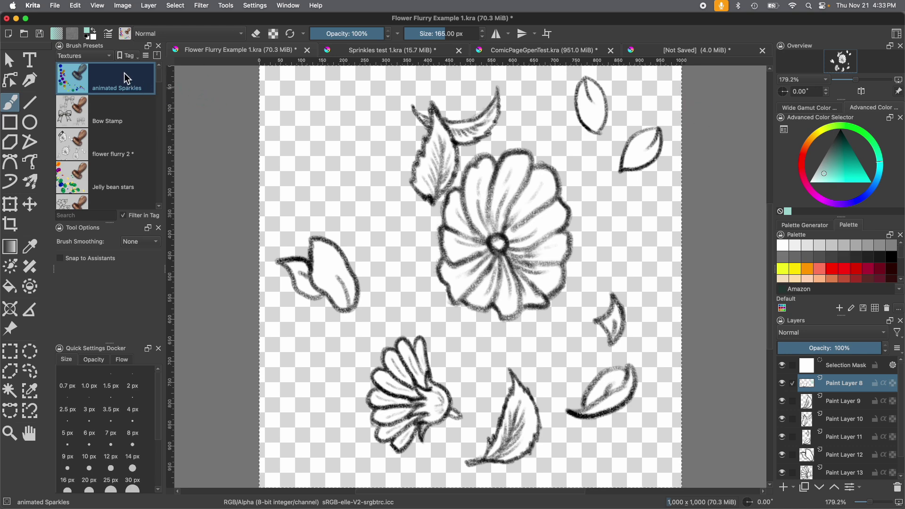
pyautogui.click(76, 59)
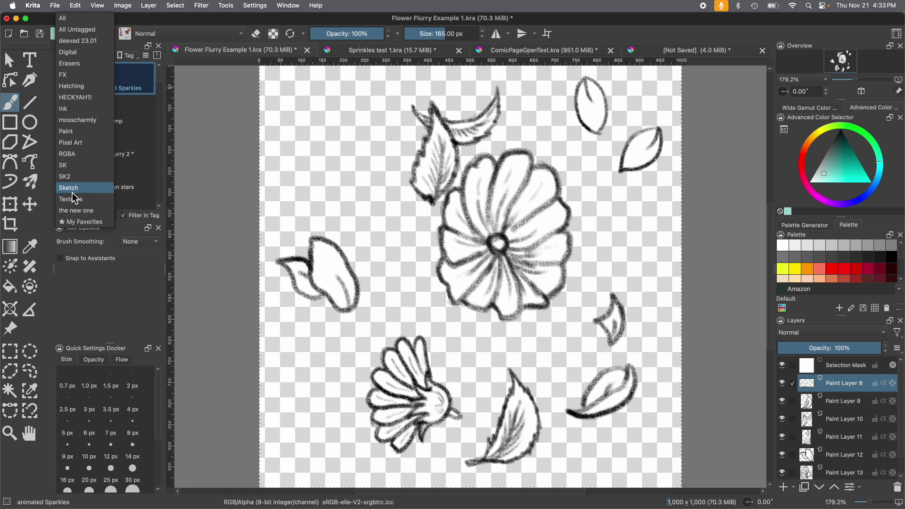
pyautogui.click(121, 84)
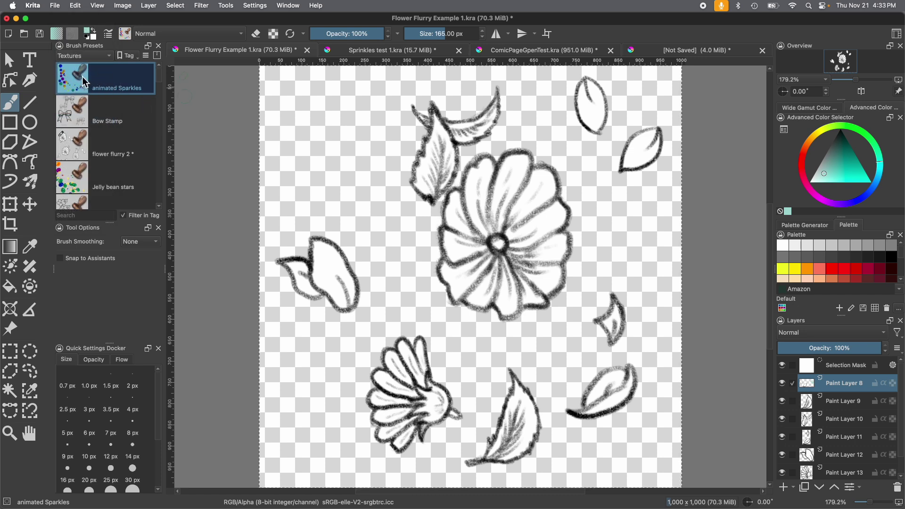
# Step: In the Brush Editor's Brush Tip page, create a new predefined tip from the selection via Stamp
pyautogui.click(109, 34)
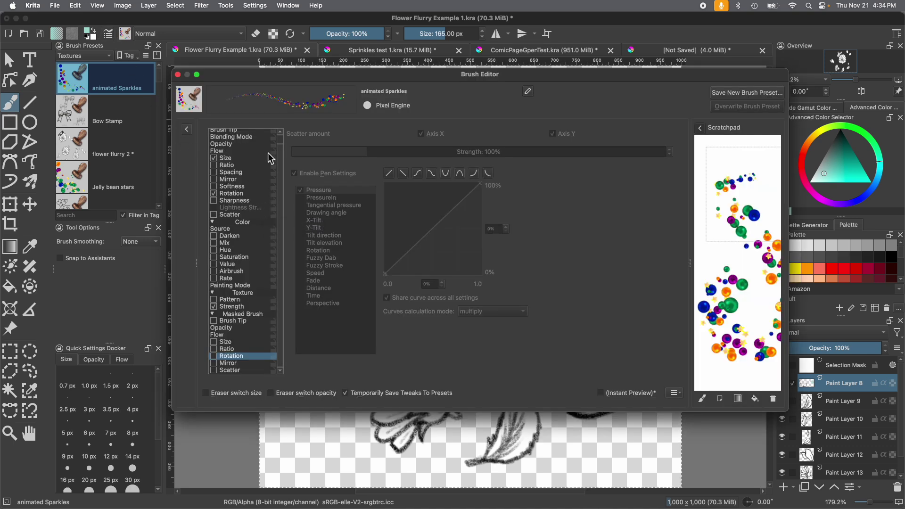
pyautogui.scroll(1, 281, 241)
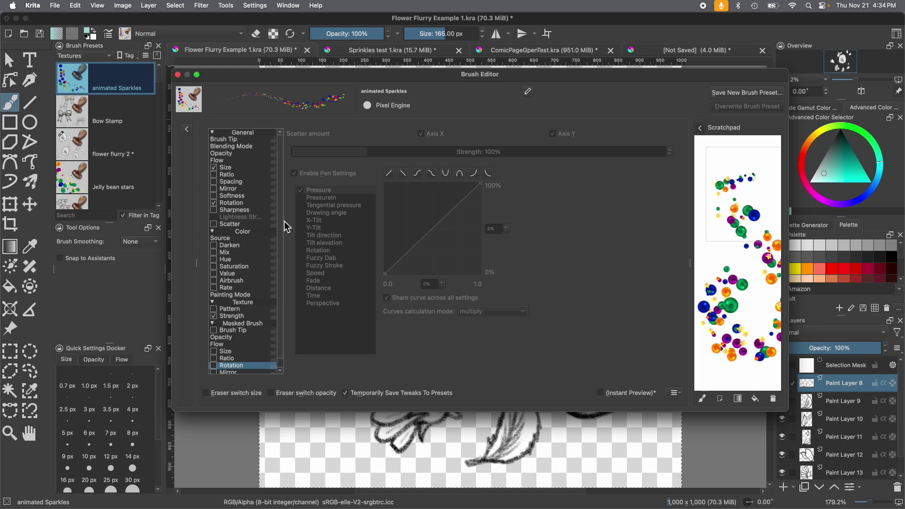
pyautogui.click(225, 140)
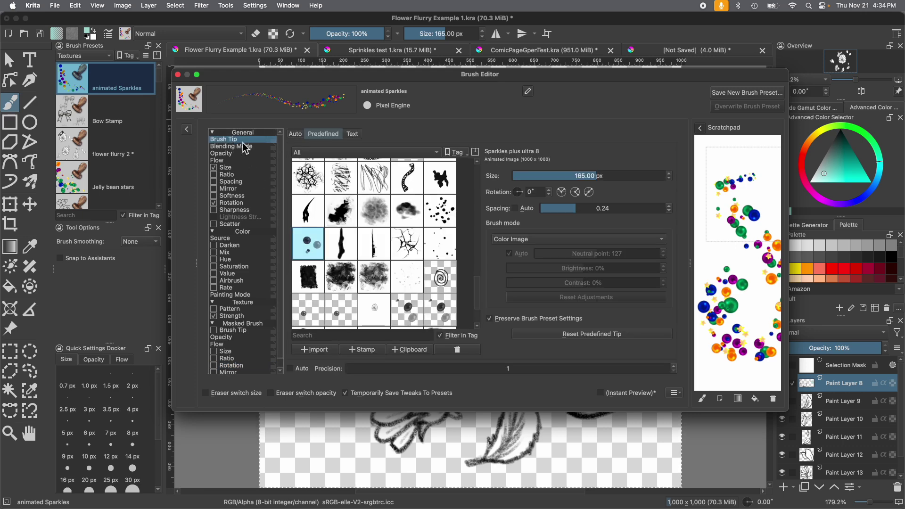
pyautogui.click(371, 353)
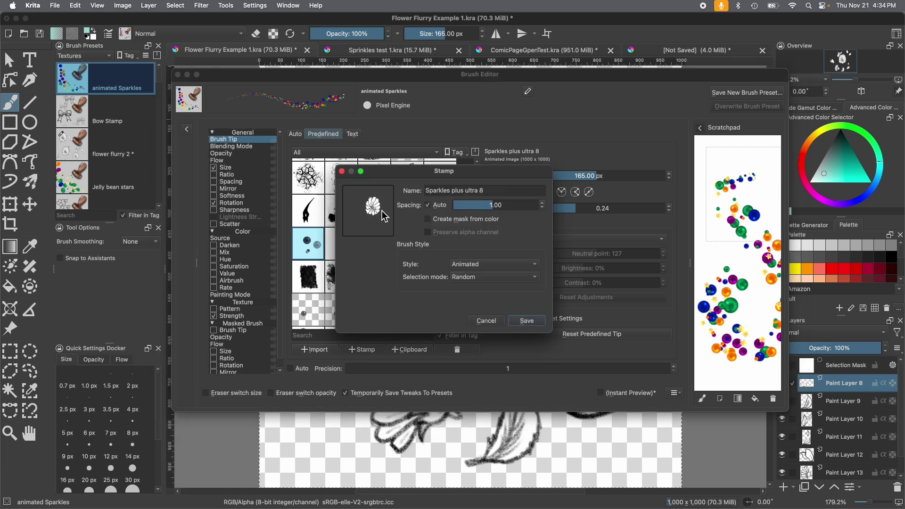
# Step: Name the new brush tip 'animated Flower Flurry'
pyautogui.doubleClick(444, 191)
pyautogui.tripleClick(481, 191)
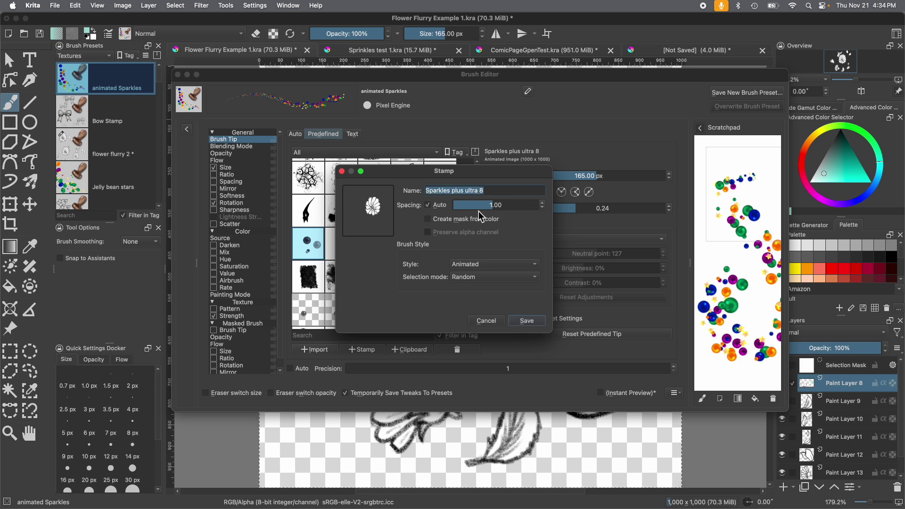
pyautogui.write('Flower')
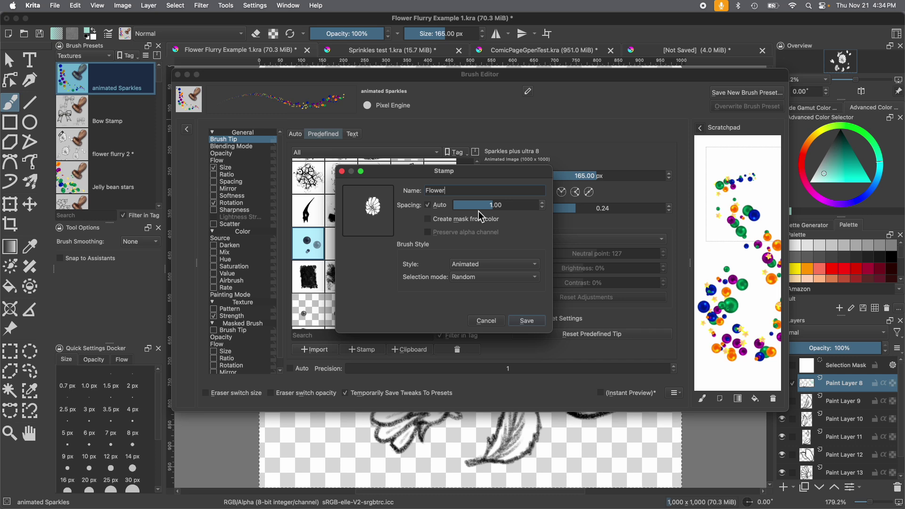
pyautogui.write(' F')
pyautogui.write('animat')
pyautogui.press('BackSpace')
# Step: Save the animated Flower Flurry tip, clear the scratchpad, and widen the editor's scratchpad area
pyautogui.click(527, 321)
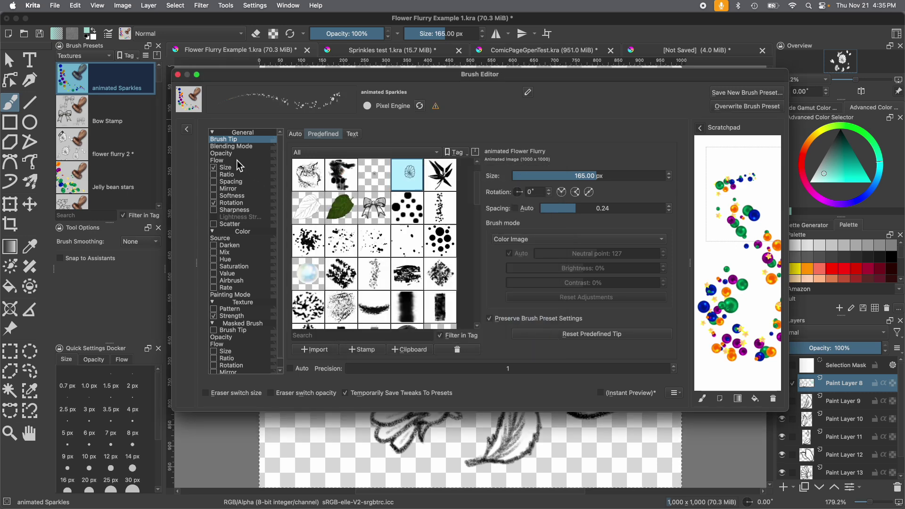
pyautogui.rightClick(410, 175)
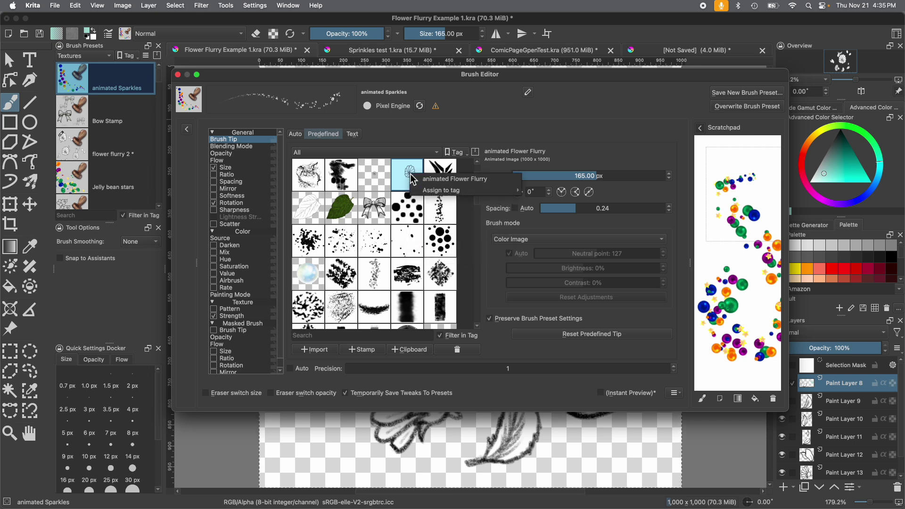
pyautogui.click(410, 174)
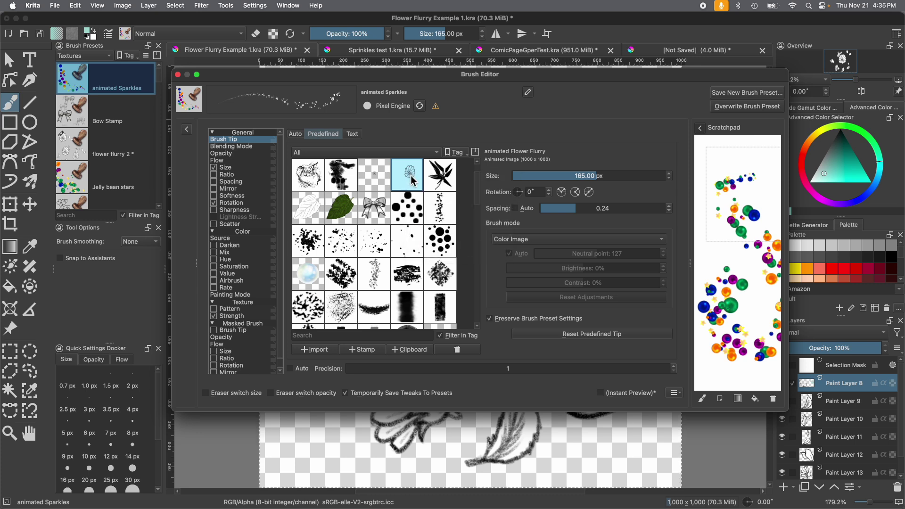
pyautogui.click(774, 399)
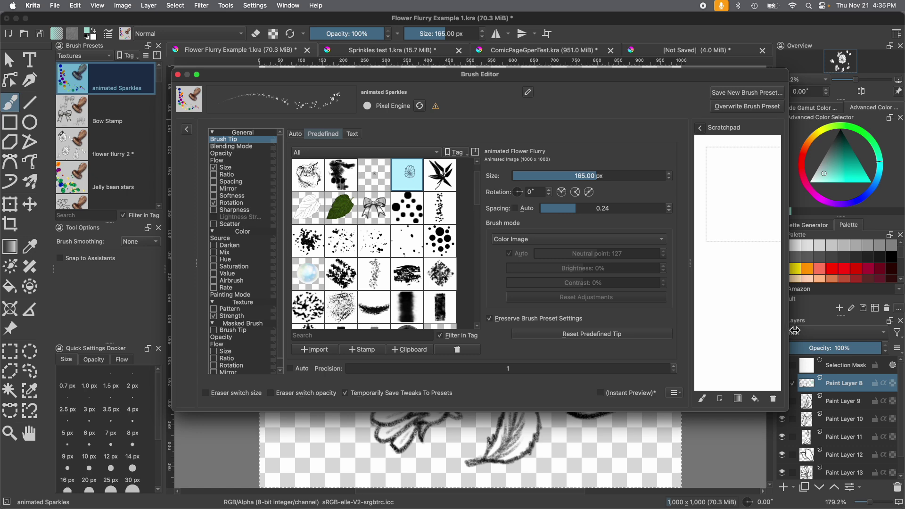
pyautogui.moveTo(788, 333); pyautogui.dragTo(838, 334)
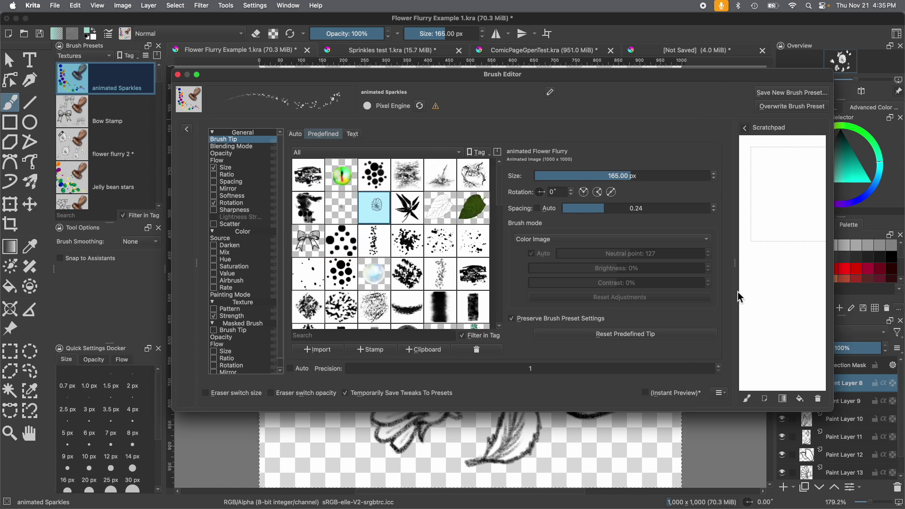
pyautogui.moveTo(737, 261); pyautogui.dragTo(715, 257)
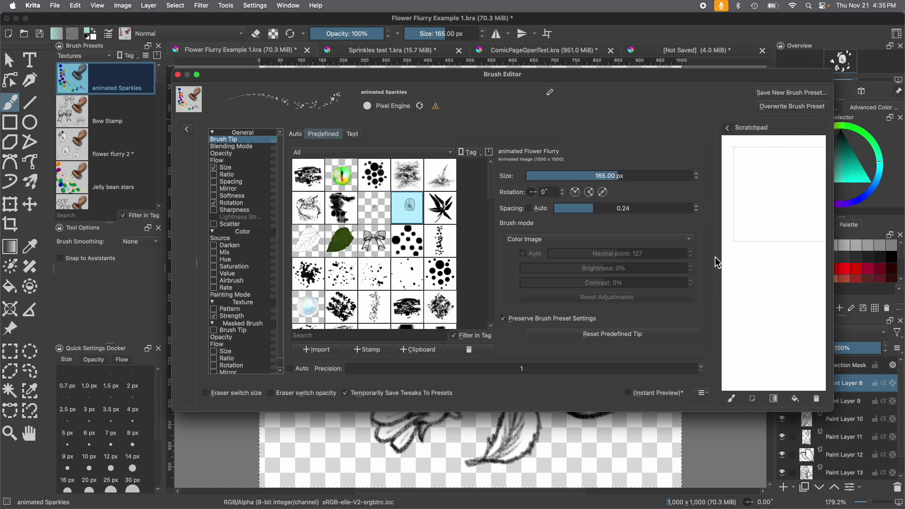
# Step: Switch Brush mode to Alpha Mask and paint two test flower strokes
pyautogui.click(525, 240)
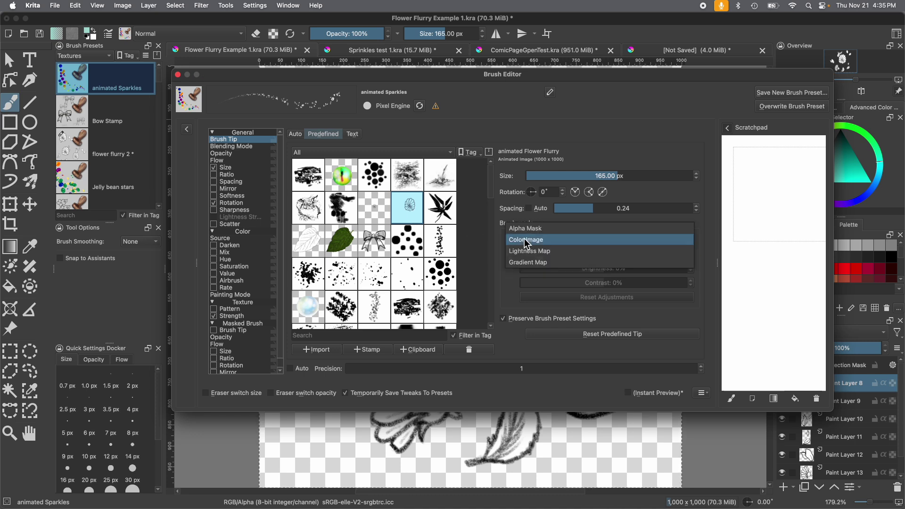
pyautogui.click(527, 229)
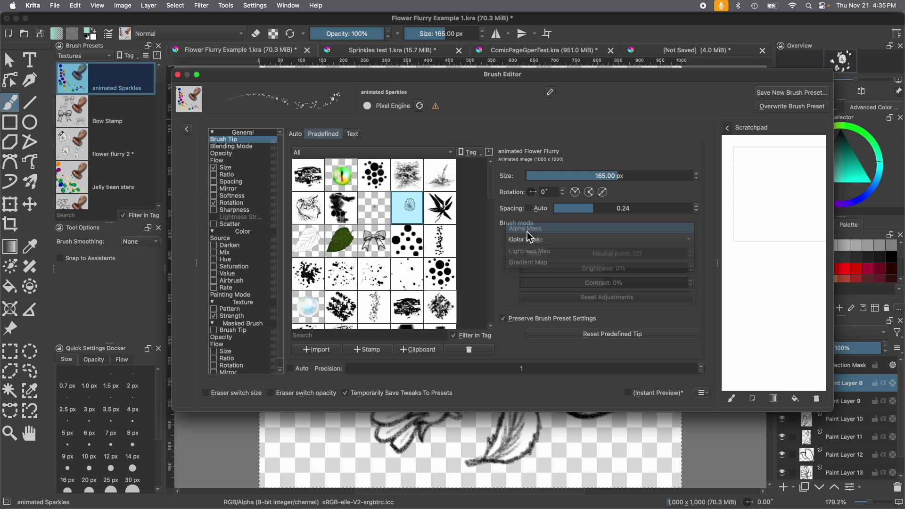
pyautogui.moveTo(795, 142)
pyautogui.mouseDown()
pyautogui.moveTo(764, 197)
pyautogui.moveTo(751, 278)
pyautogui.moveTo(760, 351)
pyautogui.moveTo(752, 270)
pyautogui.mouseUp()
pyautogui.moveTo(771, 166); pyautogui.dragTo(762, 279)
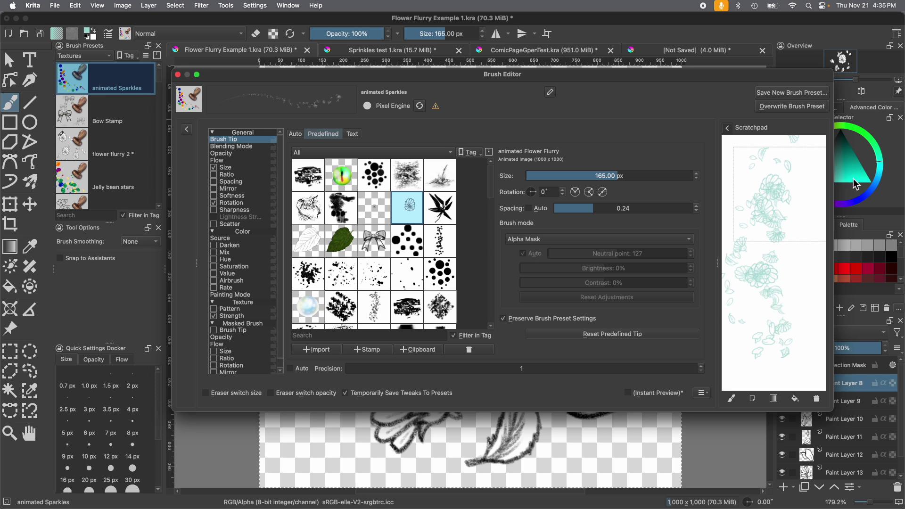
# Step: Switch Brush mode back to Color Image and paint more test flowers
pyautogui.click(542, 238)
pyautogui.click(546, 250)
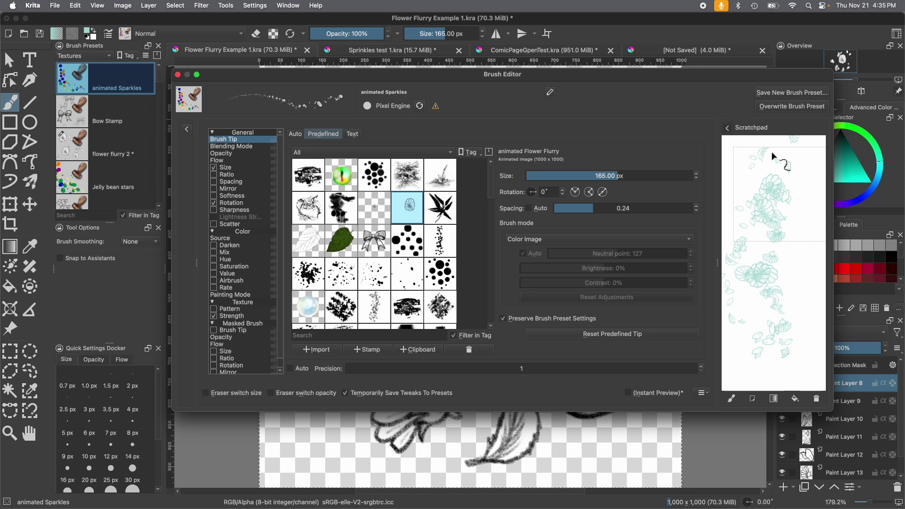
pyautogui.moveTo(771, 151); pyautogui.dragTo(754, 208)
pyautogui.moveTo(763, 268)
pyautogui.mouseDown()
pyautogui.moveTo(777, 293)
pyautogui.moveTo(748, 368)
pyautogui.moveTo(757, 246)
pyautogui.moveTo(808, 191)
pyautogui.moveTo(757, 298)
pyautogui.moveTo(727, 315)
pyautogui.moveTo(737, 309)
pyautogui.moveTo(755, 350)
pyautogui.mouseUp()
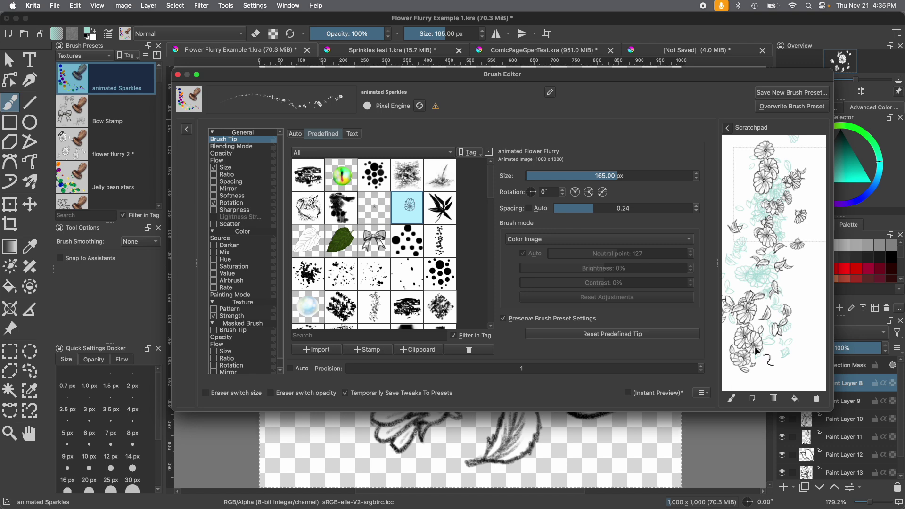
pyautogui.click(581, 241)
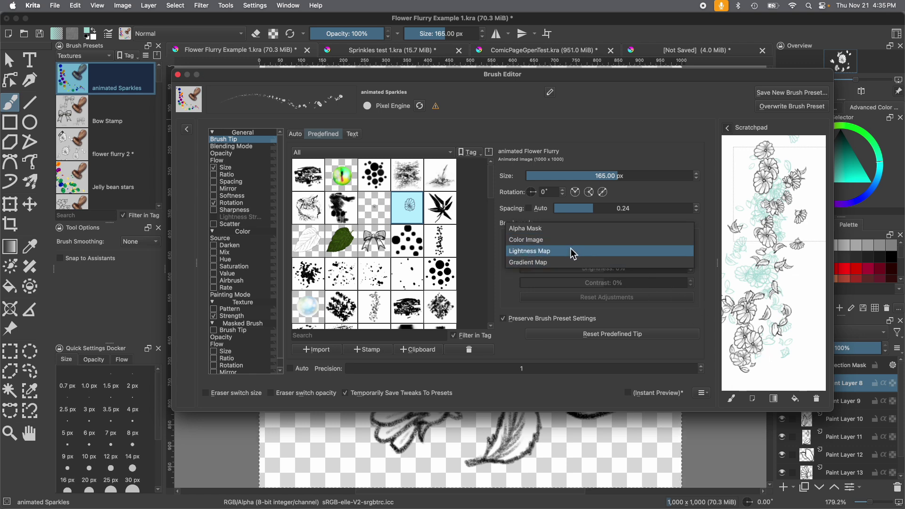
# Step: Test the flower tip in Lightness Map mode, widening the scratchpad and clearing between strokes
pyautogui.click(572, 251)
pyautogui.moveTo(780, 181)
pyautogui.mouseDown()
pyautogui.moveTo(772, 262)
pyautogui.moveTo(798, 295)
pyautogui.moveTo(801, 321)
pyautogui.moveTo(770, 295)
pyautogui.moveTo(764, 186)
pyautogui.mouseUp()
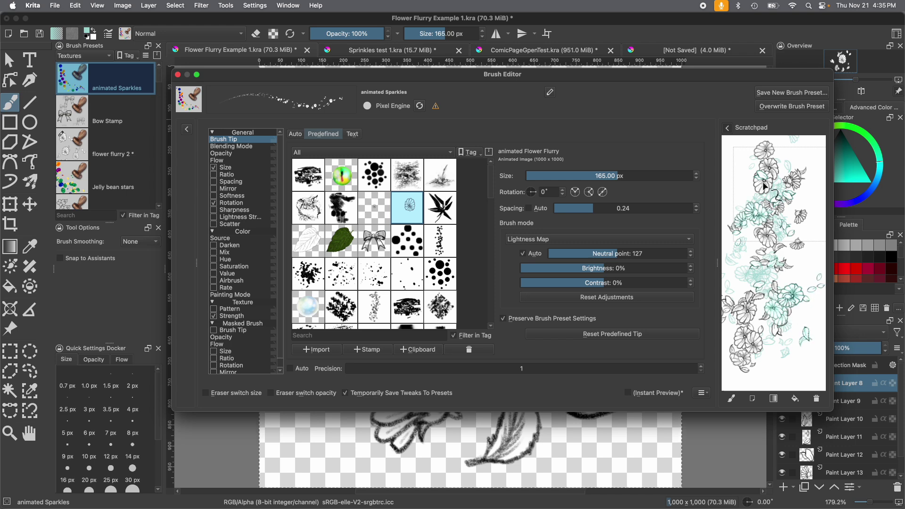
pyautogui.click(816, 398)
pyautogui.moveTo(837, 258); pyautogui.dragTo(888, 258)
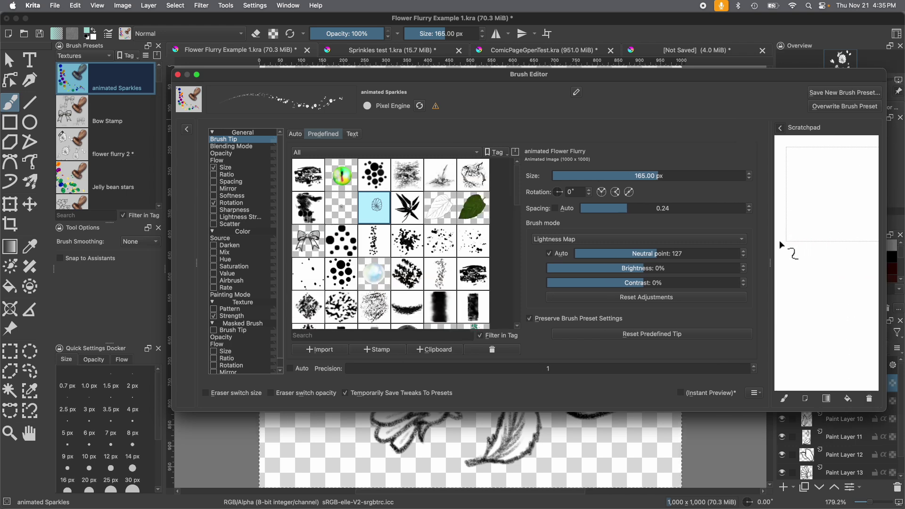
pyautogui.moveTo(775, 263); pyautogui.dragTo(698, 263)
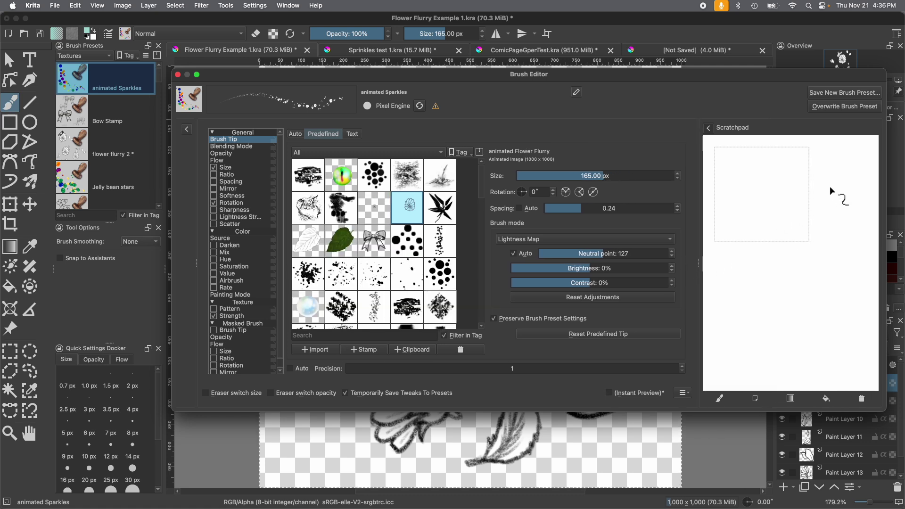
pyautogui.moveTo(841, 181)
pyautogui.mouseDown()
pyautogui.moveTo(825, 306)
pyautogui.moveTo(829, 272)
pyautogui.moveTo(836, 343)
pyautogui.moveTo(815, 346)
pyautogui.moveTo(820, 249)
pyautogui.moveTo(804, 167)
pyautogui.moveTo(838, 323)
pyautogui.moveTo(802, 367)
pyautogui.moveTo(795, 333)
pyautogui.moveTo(809, 240)
pyautogui.moveTo(776, 191)
pyautogui.moveTo(764, 248)
pyautogui.mouseUp()
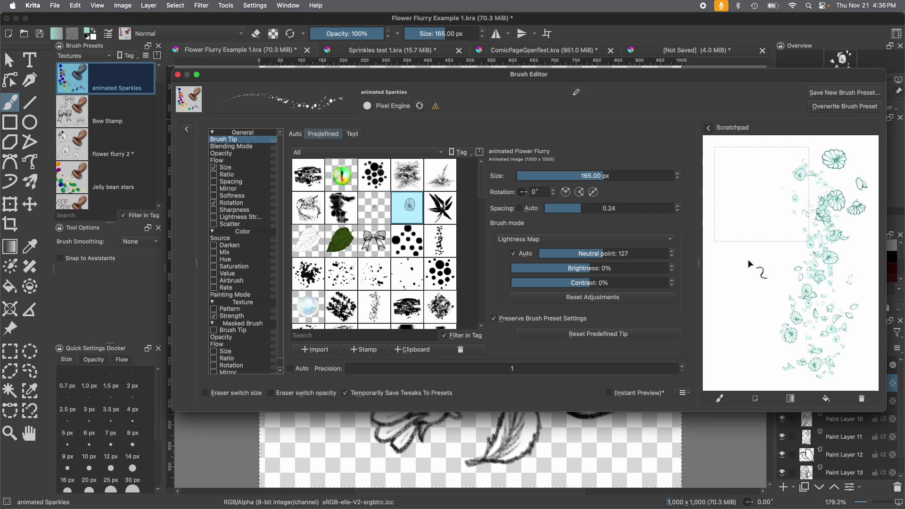
pyautogui.click(862, 399)
# Step: Try Gradient Map mode, then settle on Color Image to stamp black-outlined flower blooms
pyautogui.click(504, 241)
pyautogui.click(508, 254)
pyautogui.moveTo(764, 177)
pyautogui.mouseDown()
pyautogui.moveTo(784, 257)
pyautogui.moveTo(764, 347)
pyautogui.moveTo(747, 313)
pyautogui.moveTo(765, 233)
pyautogui.moveTo(720, 192)
pyautogui.moveTo(758, 287)
pyautogui.moveTo(741, 356)
pyautogui.moveTo(750, 193)
pyautogui.moveTo(733, 217)
pyautogui.mouseUp()
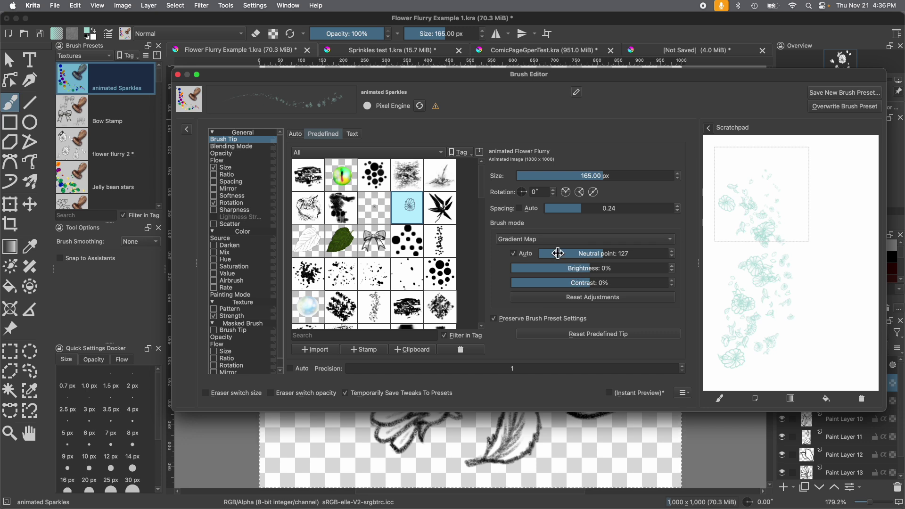
pyautogui.click(550, 239)
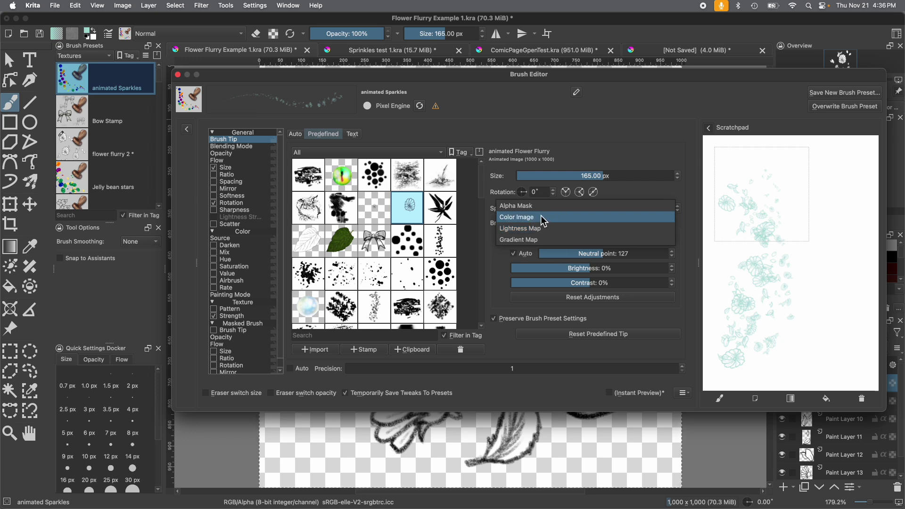
pyautogui.click(513, 219)
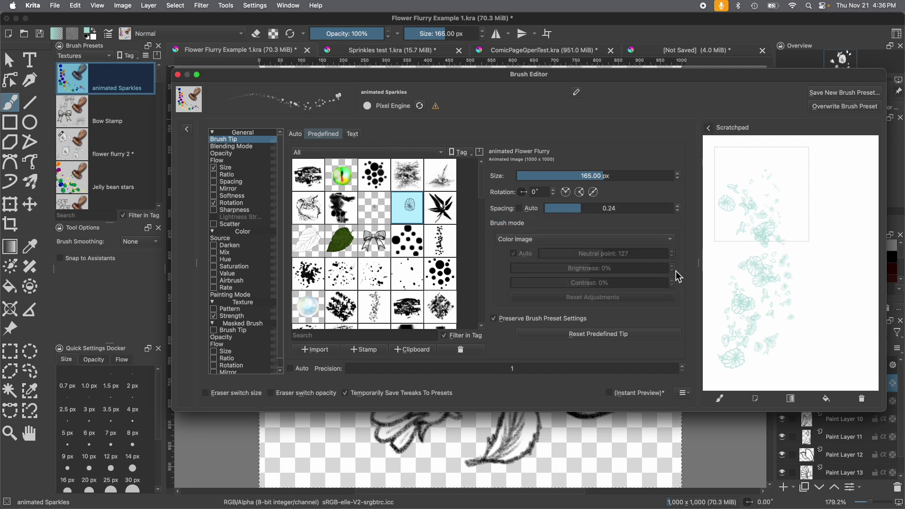
pyautogui.moveTo(842, 167)
pyautogui.mouseDown()
pyautogui.moveTo(831, 195)
pyautogui.moveTo(851, 307)
pyautogui.moveTo(826, 356)
pyautogui.moveTo(832, 244)
pyautogui.moveTo(807, 188)
pyautogui.moveTo(815, 332)
pyautogui.moveTo(778, 320)
pyautogui.moveTo(745, 178)
pyautogui.moveTo(712, 225)
pyautogui.mouseUp()
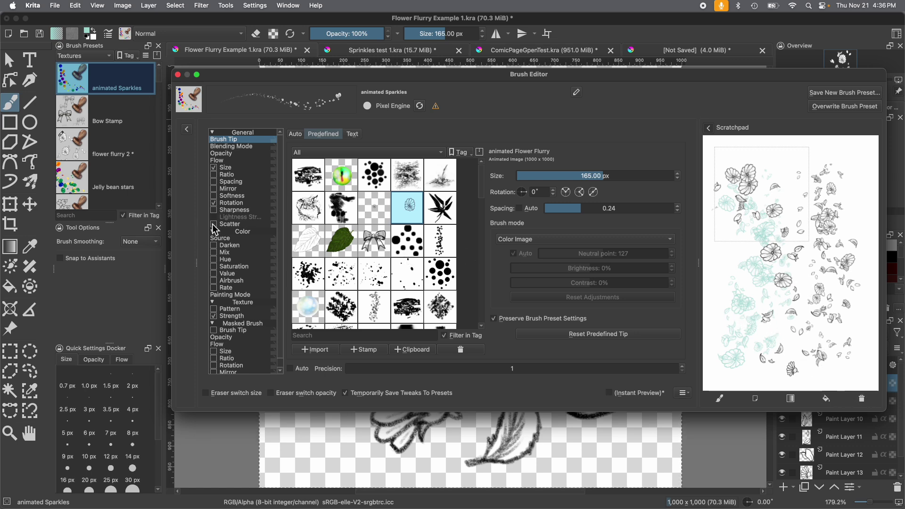
# Step: Turn off the Pressure sensor for brush Size so flower stamps paint at an even size
pyautogui.click(223, 158)
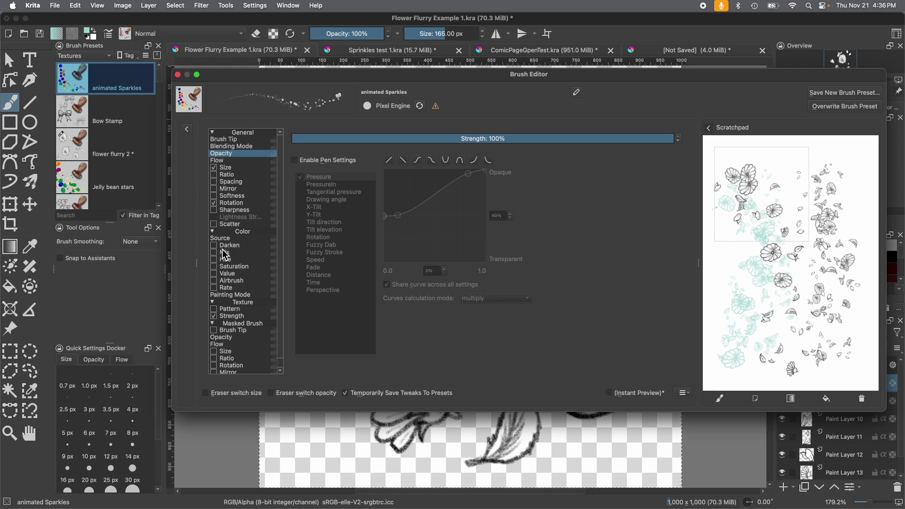
pyautogui.click(228, 168)
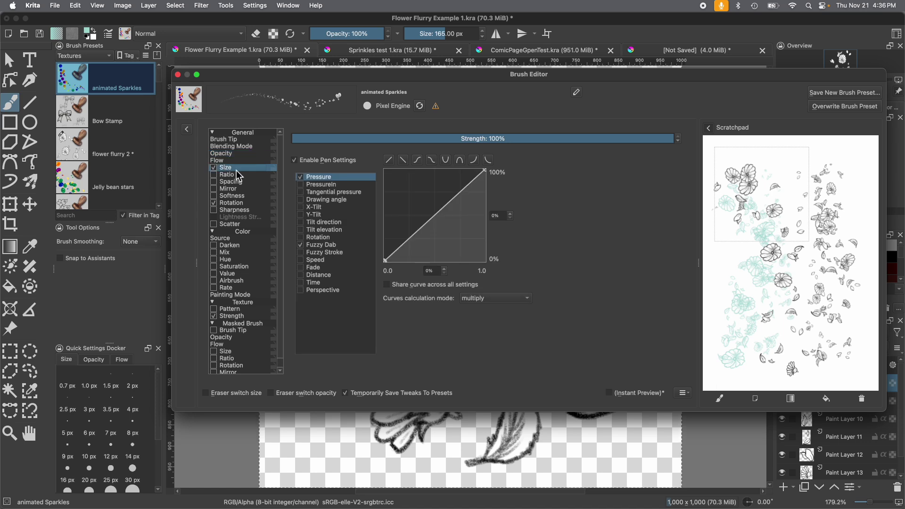
pyautogui.click(300, 177)
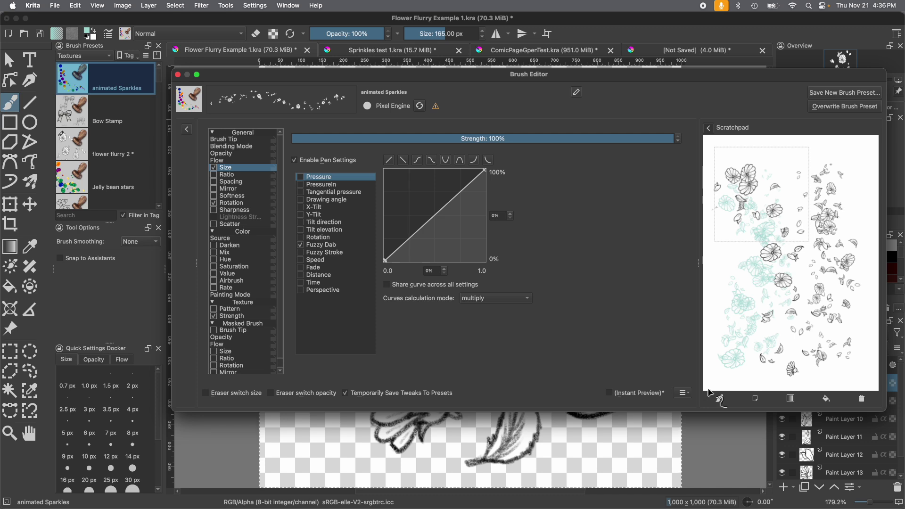
pyautogui.moveTo(754, 264)
pyautogui.mouseDown()
pyautogui.moveTo(736, 330)
pyautogui.moveTo(740, 311)
pyautogui.moveTo(721, 264)
pyautogui.moveTo(733, 349)
pyautogui.moveTo(736, 283)
pyautogui.mouseUp()
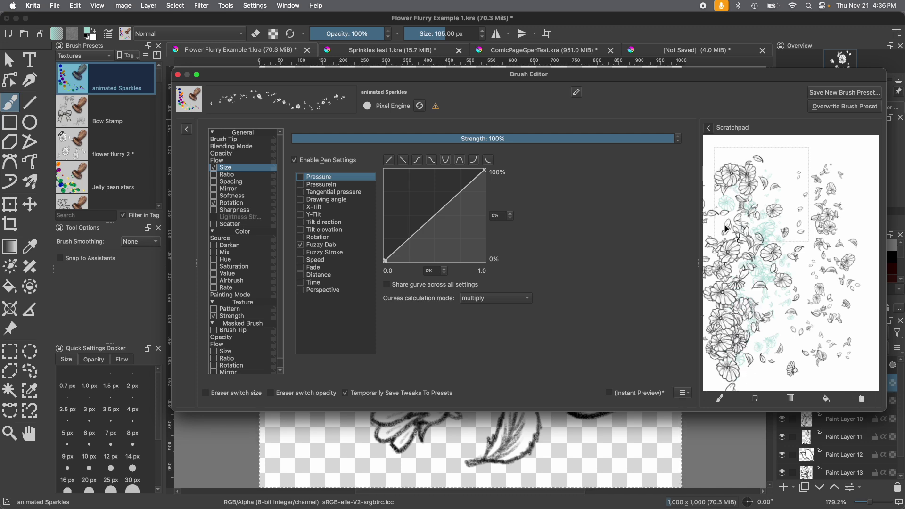
pyautogui.click(303, 177)
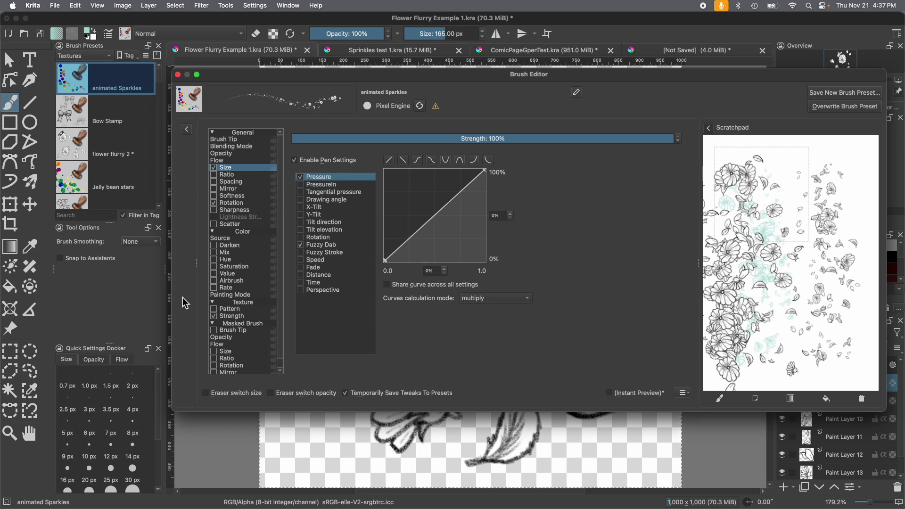
pyautogui.click(300, 178)
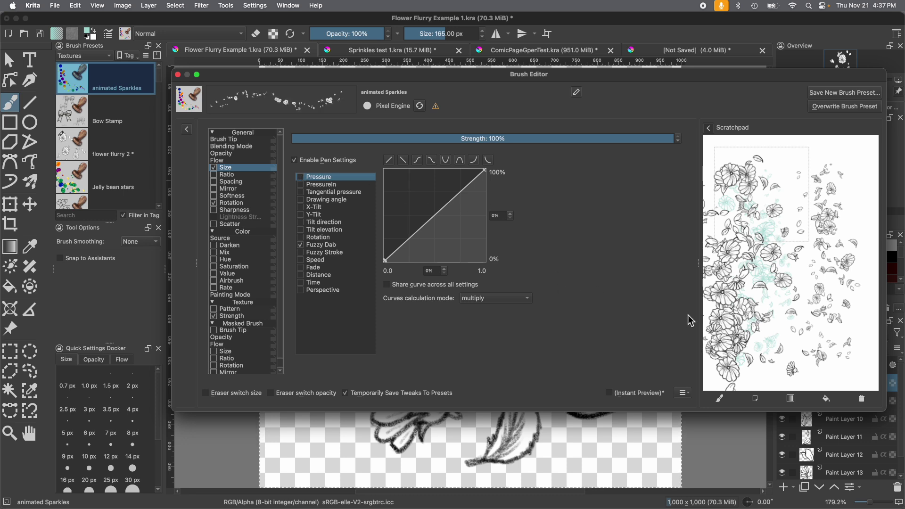
# Step: Clear the Scratchpad and paint a fresh test trail and a single dab of flowers
pyautogui.click(862, 398)
pyautogui.moveTo(818, 188)
pyautogui.mouseDown()
pyautogui.moveTo(836, 203)
pyautogui.moveTo(816, 353)
pyautogui.moveTo(766, 209)
pyautogui.moveTo(740, 251)
pyautogui.moveTo(713, 341)
pyautogui.moveTo(697, 352)
pyautogui.mouseUp()
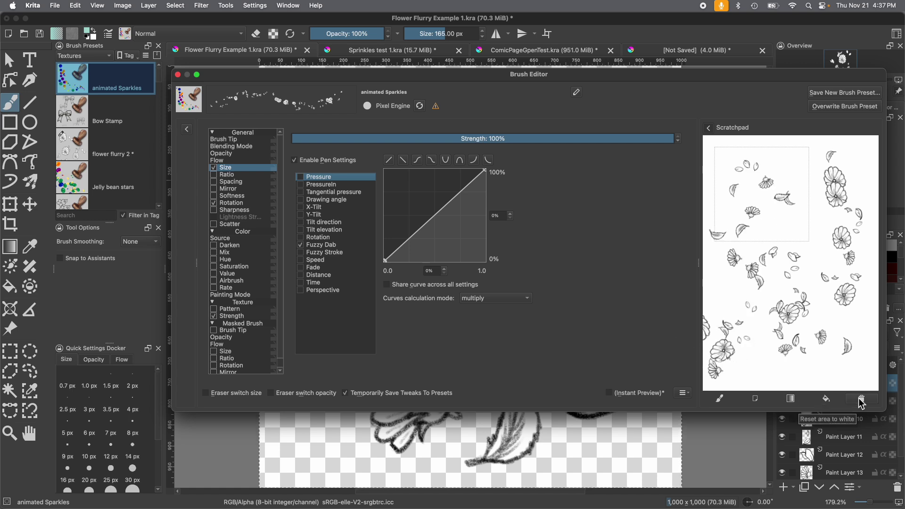
pyautogui.click(808, 183)
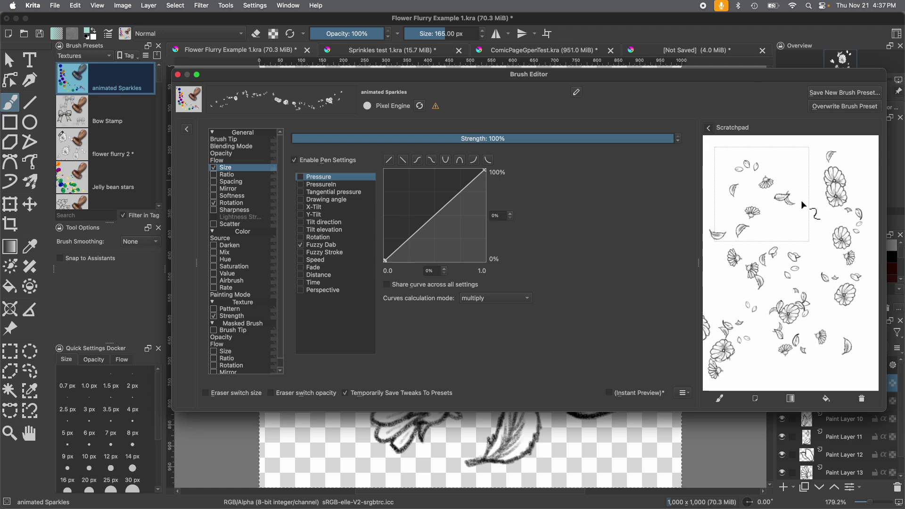
# Step: Start a new brush preset and rename it from animated Sparkles to animated Flower Flurry
pyautogui.click(829, 92)
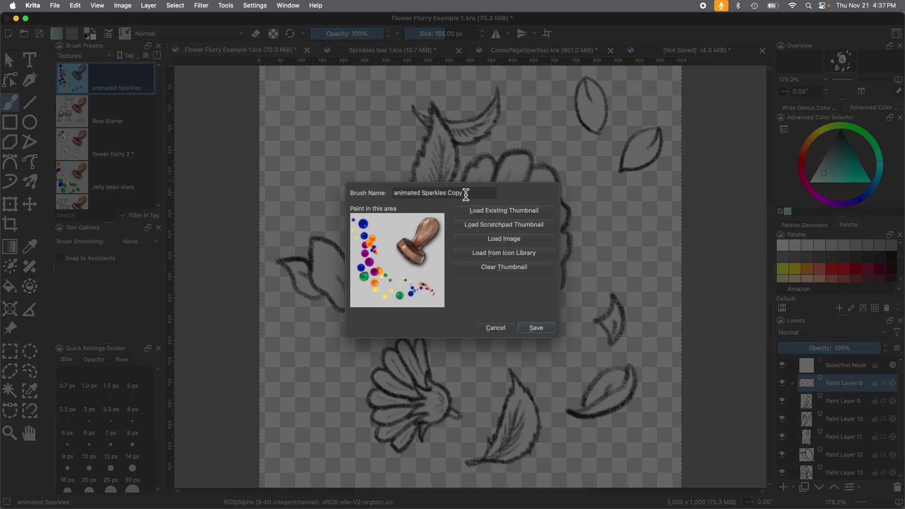
pyautogui.moveTo(422, 193); pyautogui.dragTo(491, 192)
pyautogui.write('Flower Flurr')
# Step: Use the Icon Library's rubber stamp as the thumbnail, paint flowers on it, and save
pyautogui.click(491, 253)
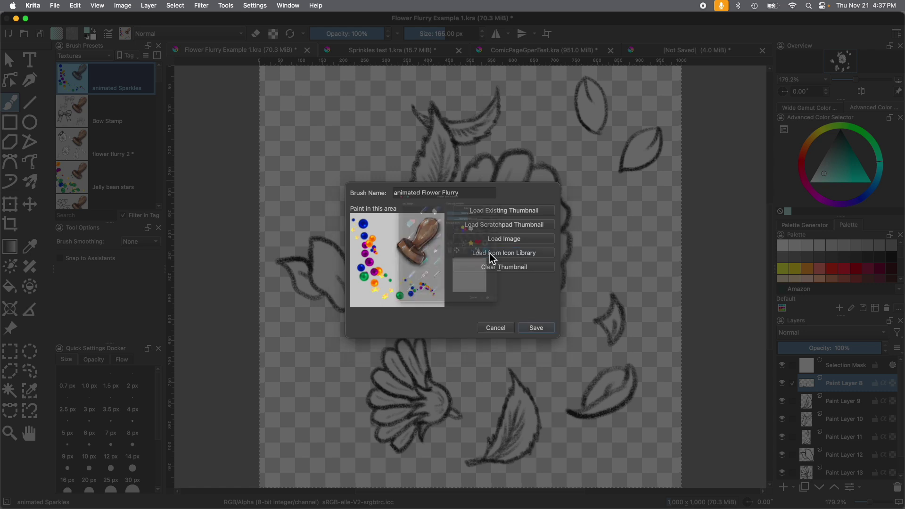
pyautogui.moveTo(437, 180); pyautogui.dragTo(430, 337)
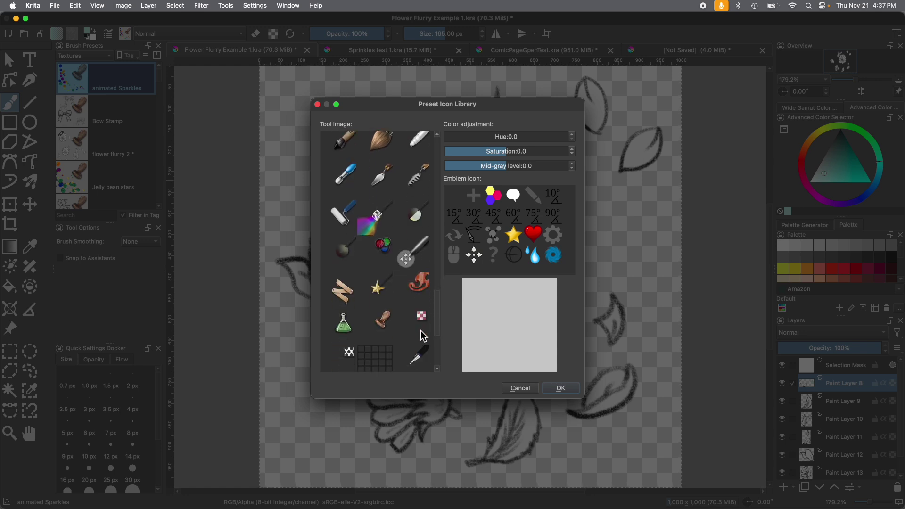
pyautogui.click(387, 326)
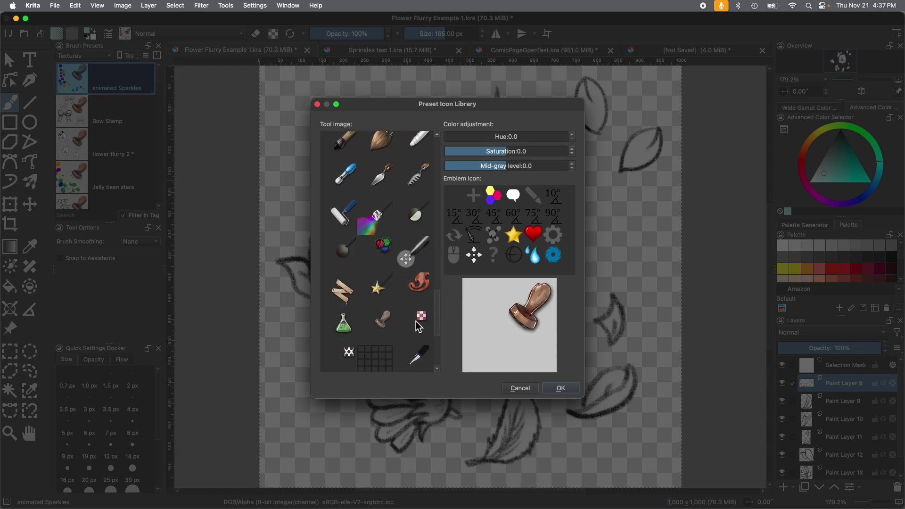
pyautogui.click(557, 389)
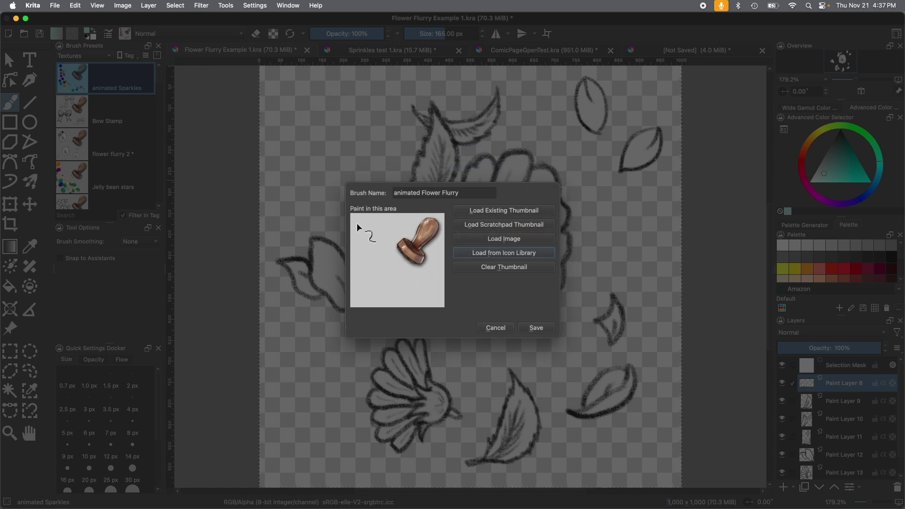
pyautogui.moveTo(379, 283)
pyautogui.mouseDown()
pyautogui.moveTo(424, 311)
pyautogui.moveTo(359, 276)
pyautogui.moveTo(373, 233)
pyautogui.moveTo(347, 217)
pyautogui.moveTo(366, 308)
pyautogui.moveTo(389, 322)
pyautogui.moveTo(370, 330)
pyautogui.moveTo(380, 254)
pyautogui.moveTo(347, 224)
pyautogui.mouseUp()
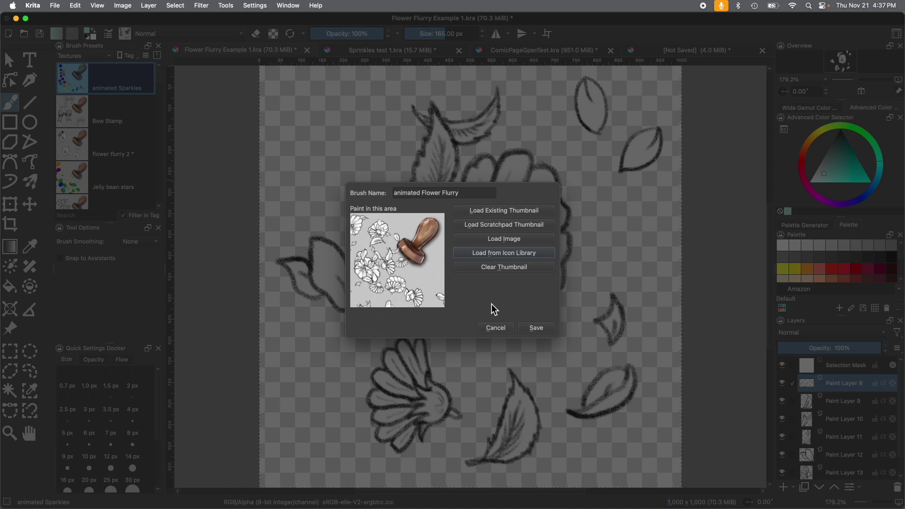
pyautogui.click(537, 328)
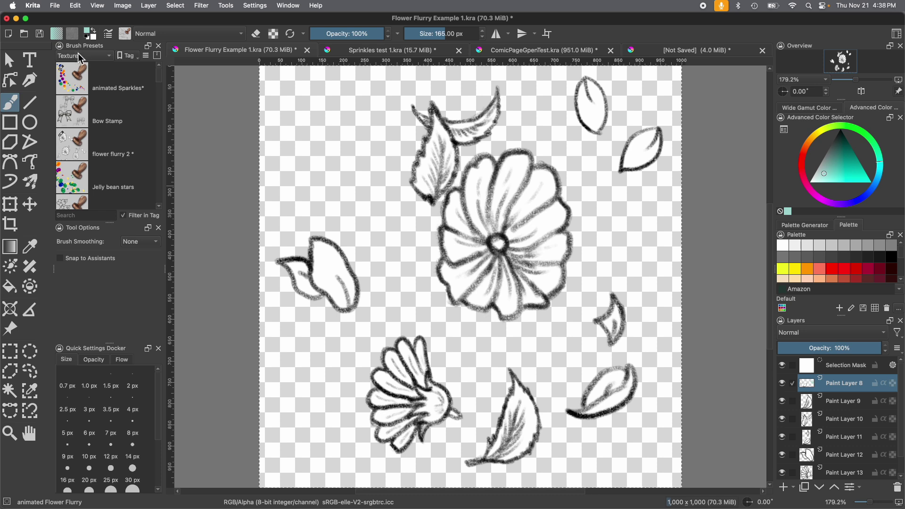
# Step: Set the Brush Presets tag filter to All to list every preset
pyautogui.click(79, 54)
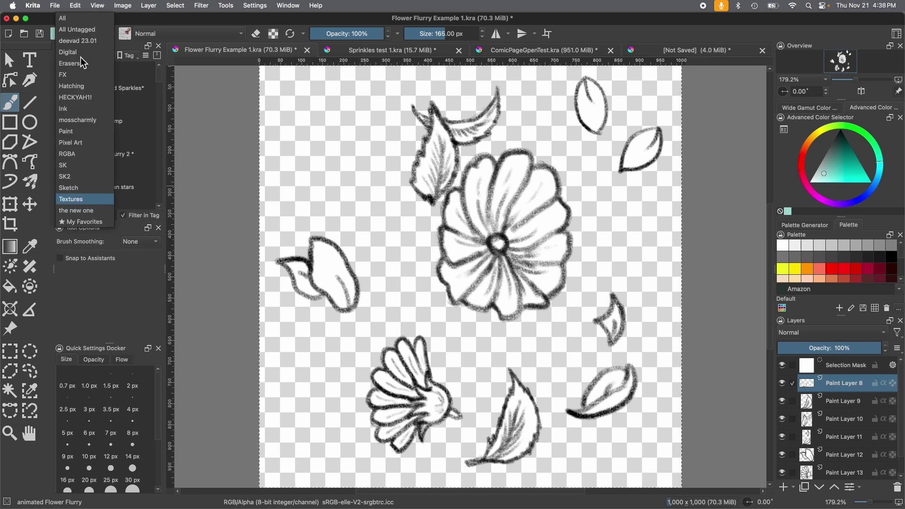
pyautogui.click(67, 19)
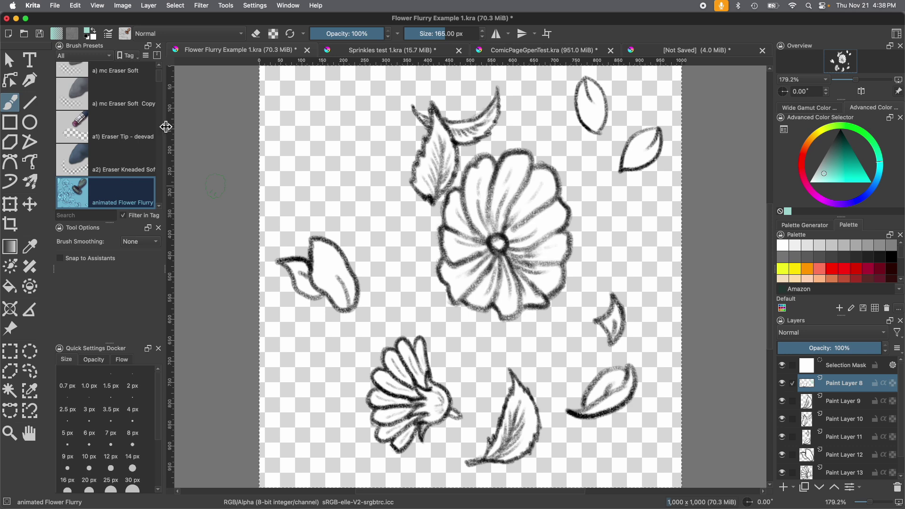
pyautogui.scroll(-3, 157, 81)
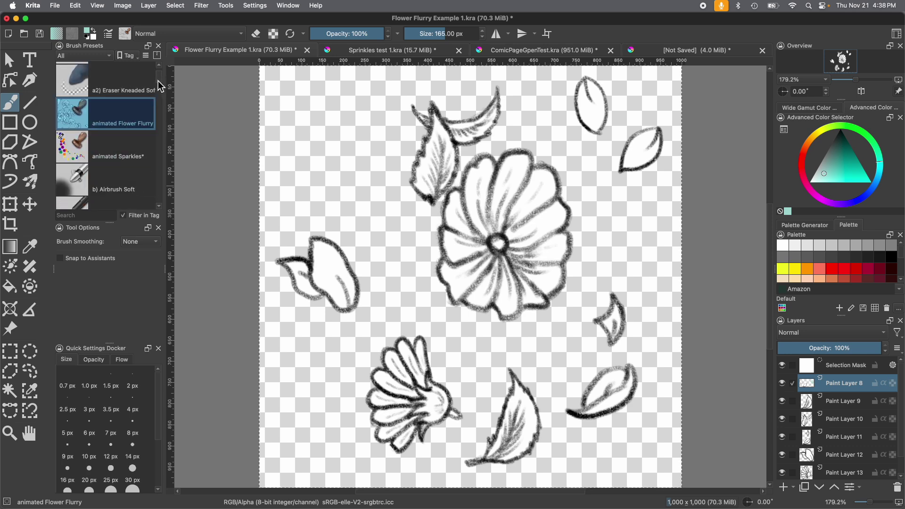
# Step: Assign the animated Flower Flurry preset to the Textures tag
pyautogui.rightClick(94, 109)
pyautogui.moveTo(119, 131)
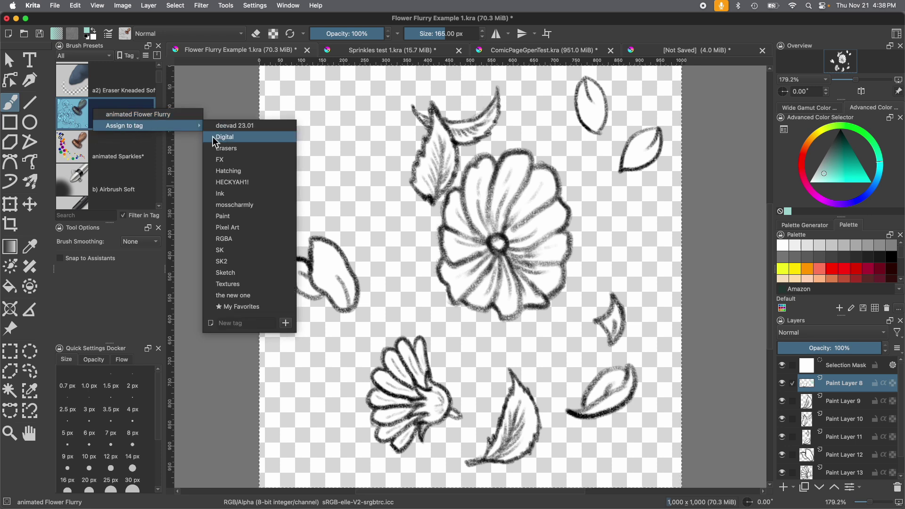
pyautogui.click(225, 283)
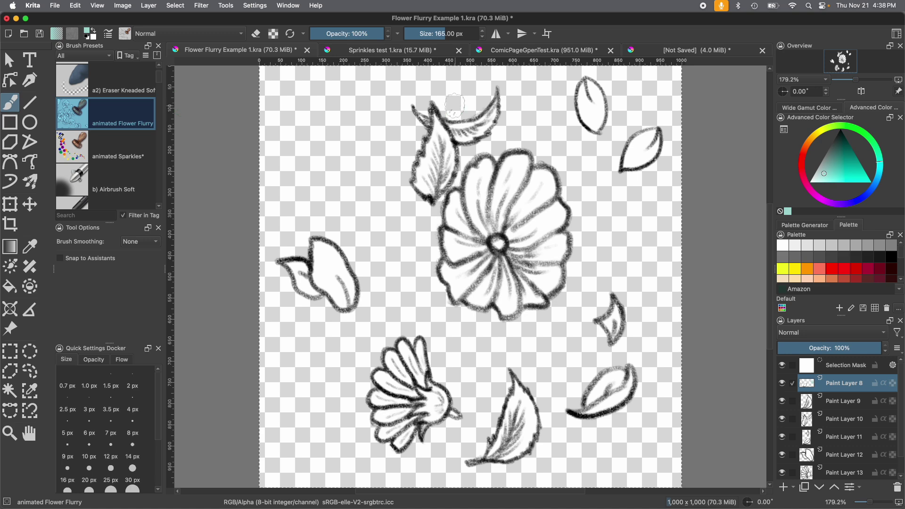
# Step: On ComicPageGenTest.kra, paint large 500 px Flower Flurry strokes across both comic panels
pyautogui.click(508, 53)
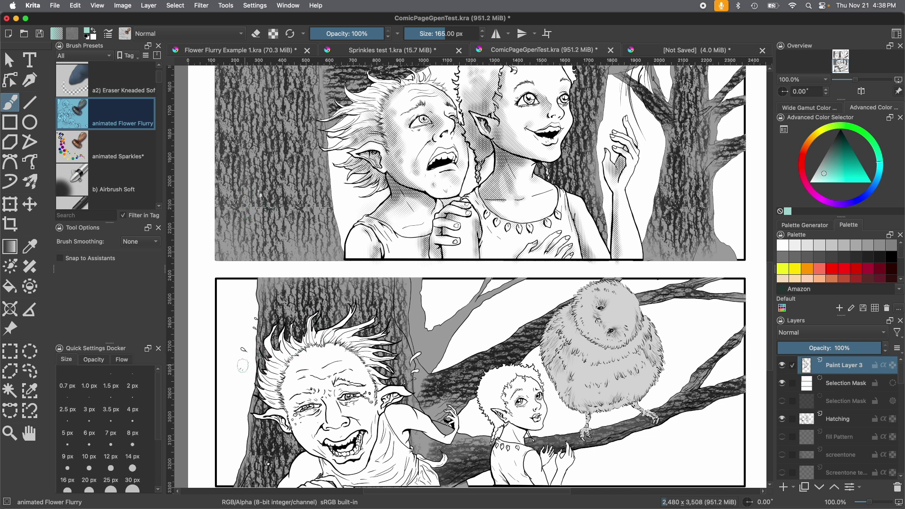
pyautogui.scroll(-1, 161, 438)
pyautogui.scroll(-3, 141, 439)
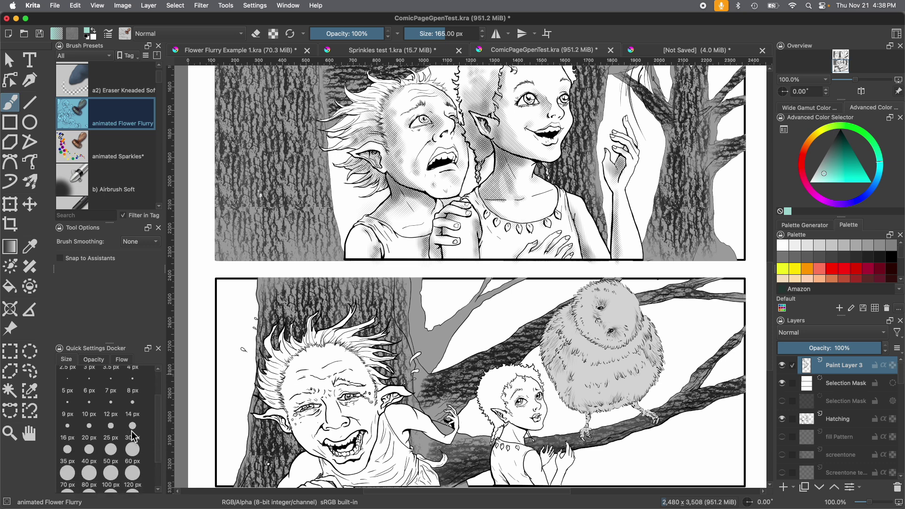
pyautogui.click(132, 450)
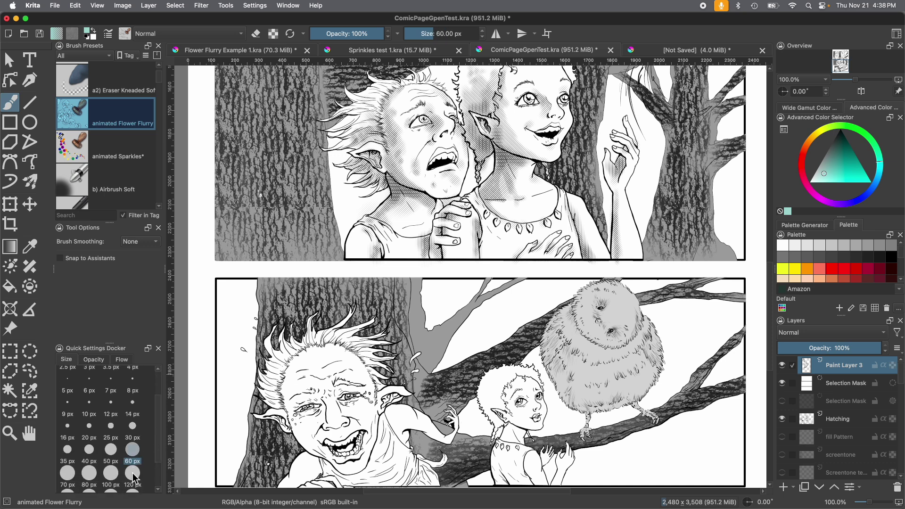
pyautogui.click(130, 475)
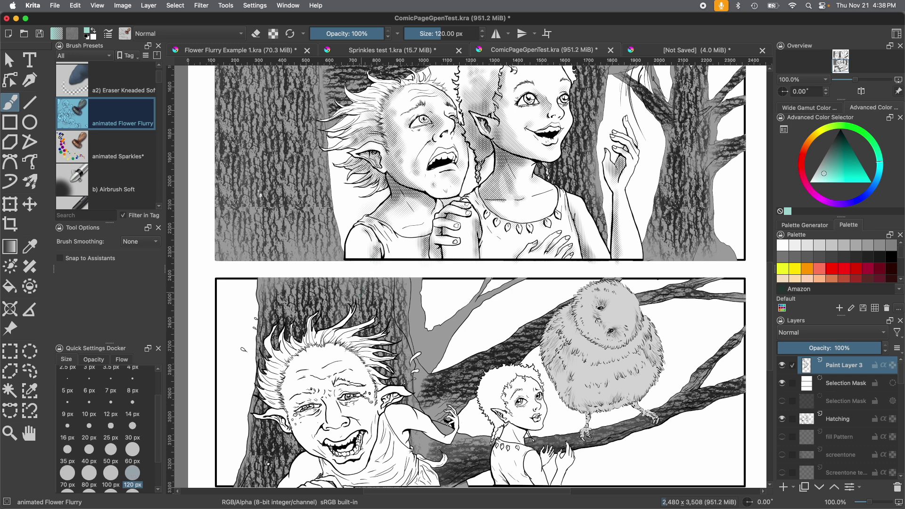
pyautogui.scroll(-3, 157, 426)
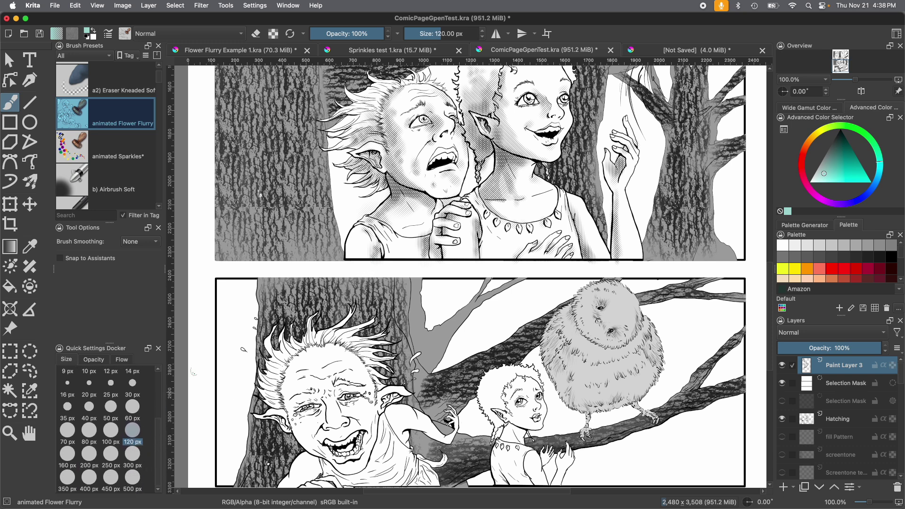
pyautogui.click(129, 479)
pyautogui.moveTo(245, 179)
pyautogui.mouseDown()
pyautogui.moveTo(377, 264)
pyautogui.moveTo(451, 342)
pyautogui.moveTo(292, 340)
pyautogui.moveTo(198, 283)
pyautogui.mouseUp()
pyautogui.moveTo(466, 340)
pyautogui.mouseDown()
pyautogui.moveTo(439, 363)
pyautogui.moveTo(450, 249)
pyautogui.moveTo(528, 231)
pyautogui.mouseUp()
pyautogui.moveTo(357, 259)
pyautogui.mouseDown()
pyautogui.moveTo(279, 85)
pyautogui.moveTo(240, 88)
pyautogui.moveTo(234, 285)
pyautogui.mouseUp()
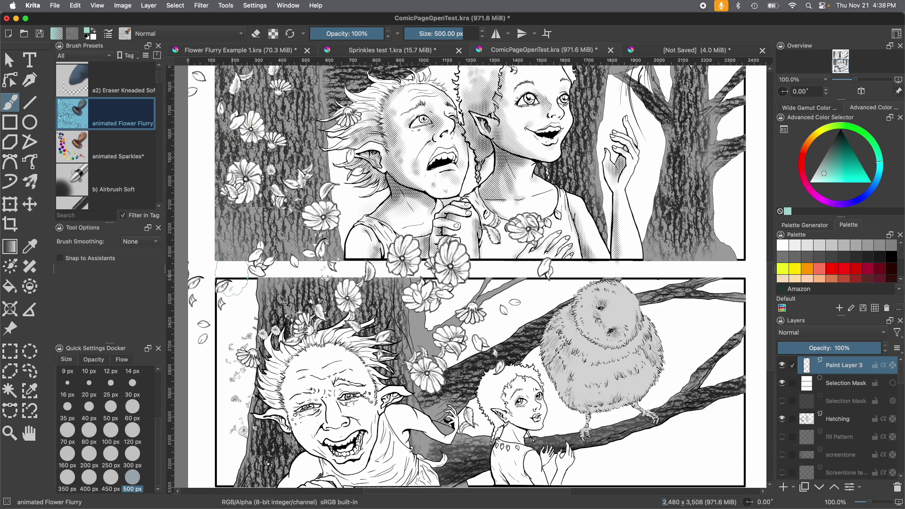
# Step: Add small 100 px flowers by the lower panel's left edge and owl branch, then sparkles top-right
pyautogui.click(111, 430)
pyautogui.moveTo(219, 386)
pyautogui.mouseDown()
pyautogui.moveTo(206, 410)
pyautogui.moveTo(211, 464)
pyautogui.mouseUp()
pyautogui.moveTo(566, 409); pyautogui.dragTo(576, 426)
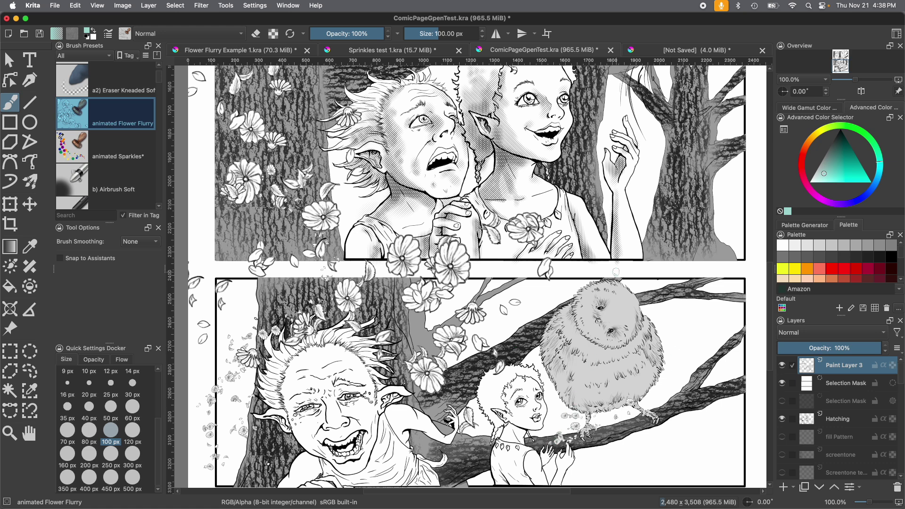
pyautogui.moveTo(253, 285)
pyautogui.mouseDown()
pyautogui.moveTo(222, 390)
pyautogui.moveTo(216, 462)
pyautogui.mouseUp()
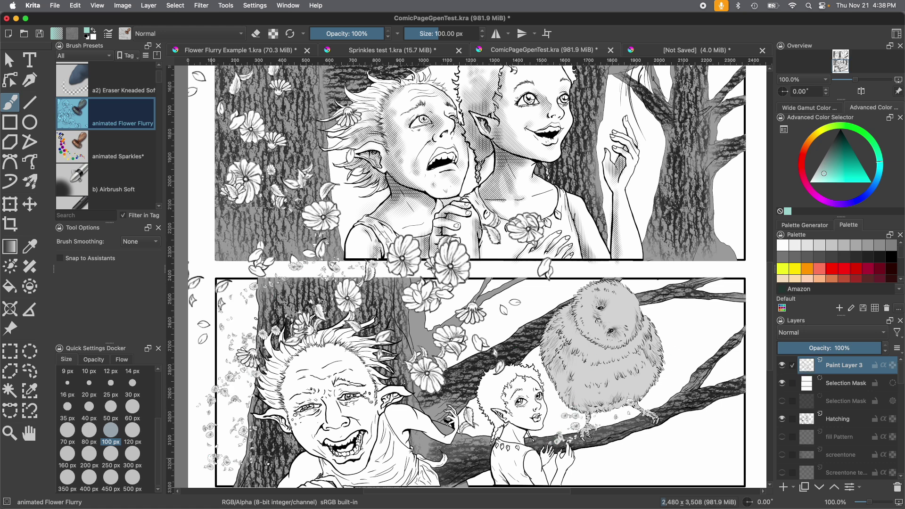
pyautogui.moveTo(416, 299)
pyautogui.mouseDown()
pyautogui.moveTo(412, 344)
pyautogui.moveTo(309, 450)
pyautogui.mouseUp()
pyautogui.click(69, 161)
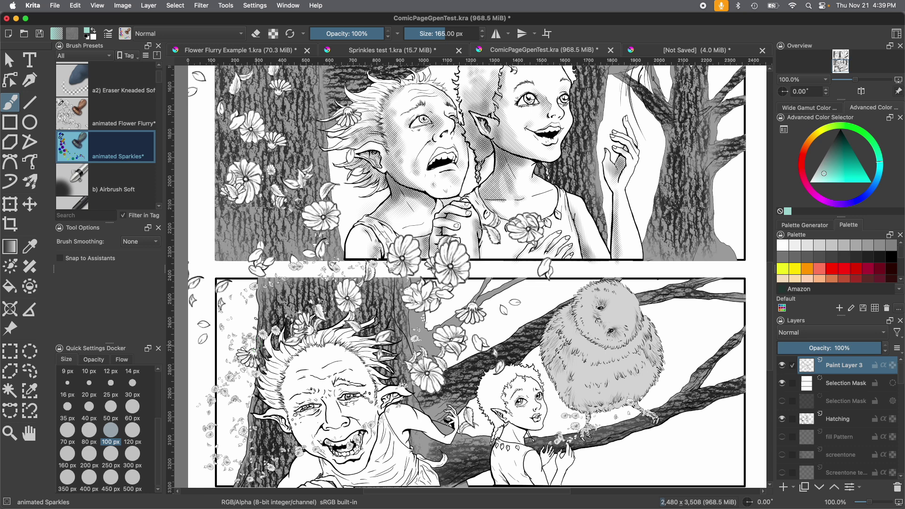
pyautogui.moveTo(693, 186)
pyautogui.mouseDown()
pyautogui.moveTo(657, 250)
pyautogui.moveTo(671, 274)
pyautogui.mouseUp()
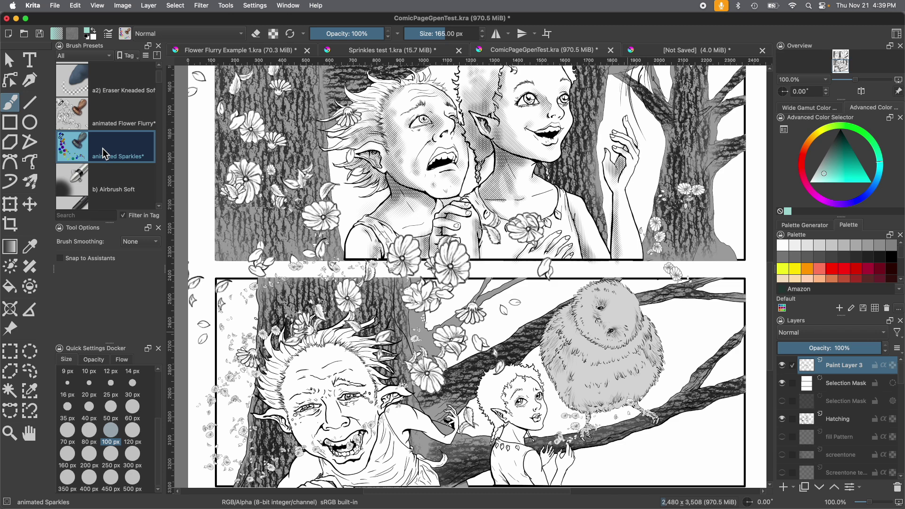
# Step: Reload the animated Sparkles preset in the Brush Editor to restore its Sparkles plus ultra 8 tip
pyautogui.click(109, 38)
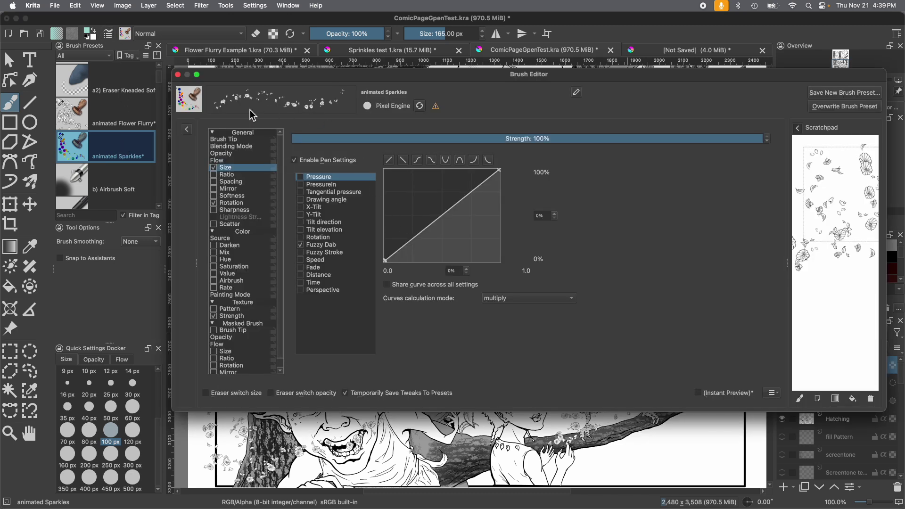
pyautogui.click(242, 140)
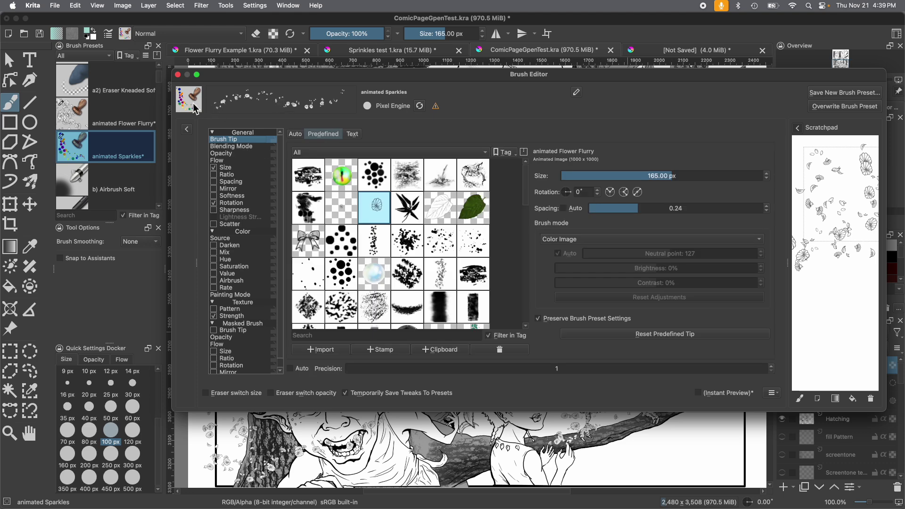
pyautogui.click(419, 106)
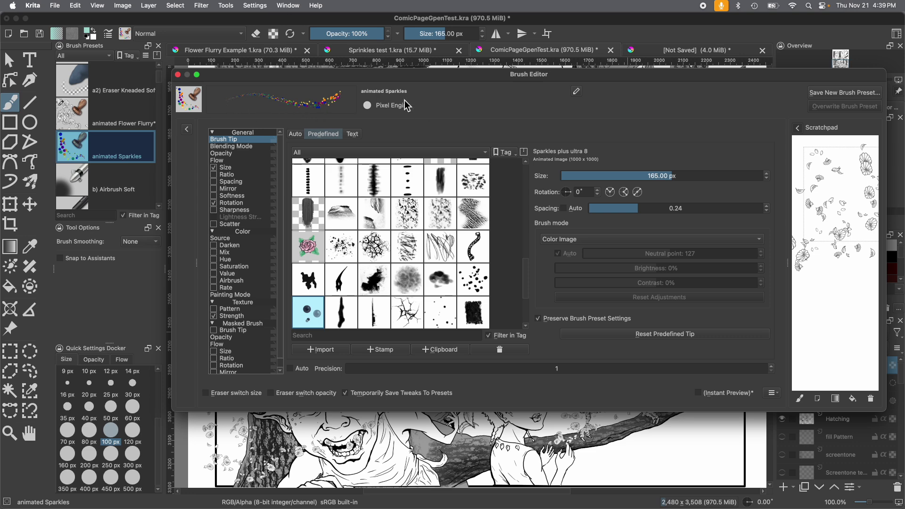
pyautogui.moveTo(427, 72); pyautogui.dragTo(420, 53)
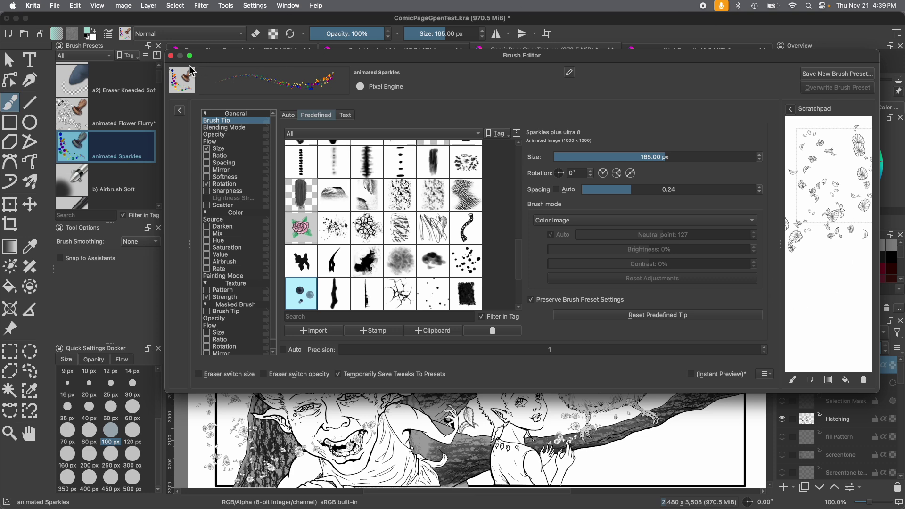
pyautogui.click(171, 56)
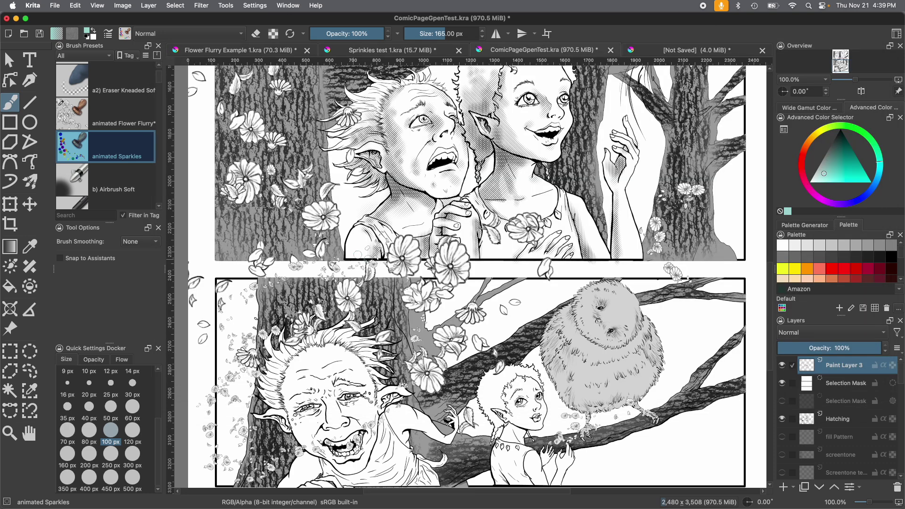
# Step: Paint coloured sparkle strokes across both panels and over the owl and branch
pyautogui.moveTo(409, 165)
pyautogui.mouseDown()
pyautogui.moveTo(521, 140)
pyautogui.moveTo(514, 288)
pyautogui.moveTo(471, 358)
pyautogui.moveTo(337, 325)
pyautogui.mouseUp()
pyautogui.moveTo(519, 264)
pyautogui.mouseDown()
pyautogui.moveTo(552, 344)
pyautogui.moveTo(589, 311)
pyautogui.moveTo(566, 321)
pyautogui.mouseUp()
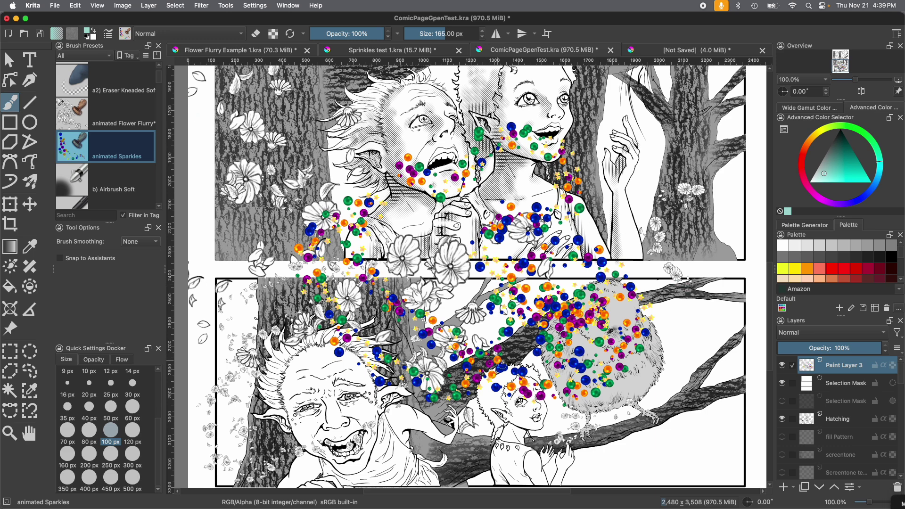
pyautogui.click(82, 123)
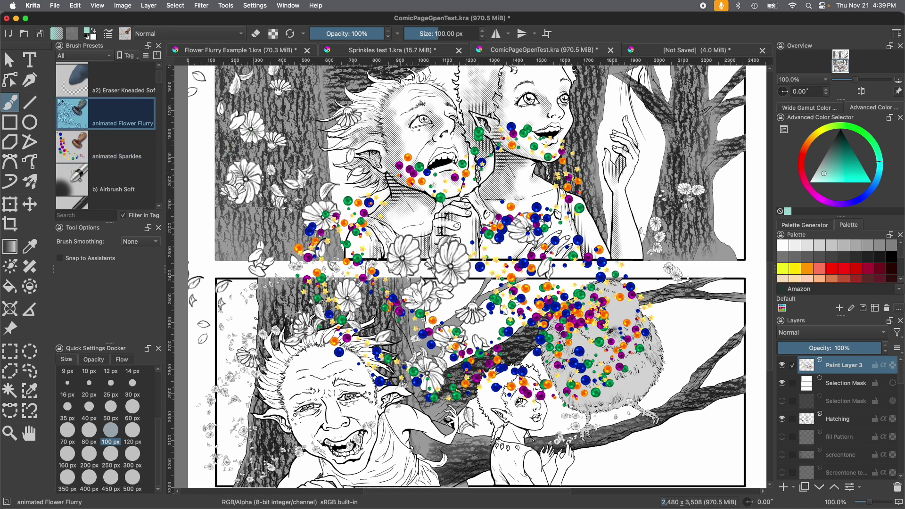
# Step: Filter the Brush Presets to the Textures tag and reselect animated Sparkles
pyautogui.click(66, 55)
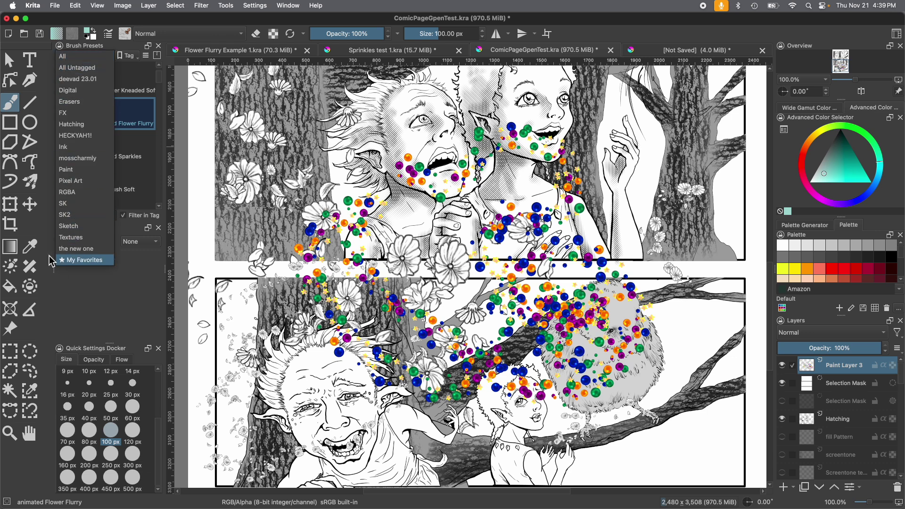
pyautogui.click(61, 237)
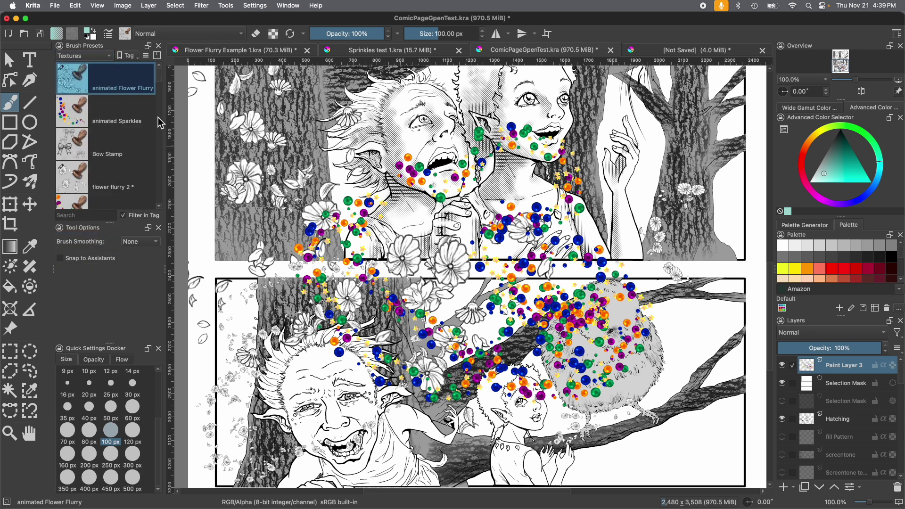
pyautogui.scroll(-10, 148, 136)
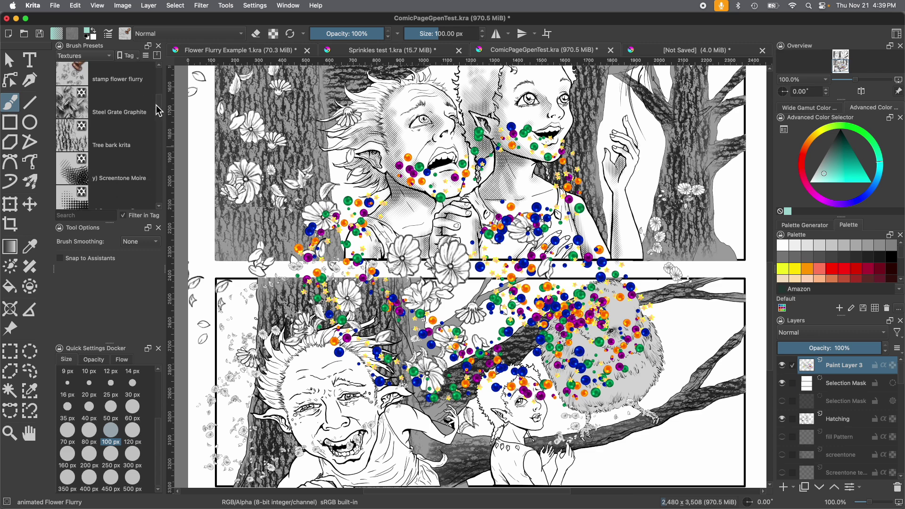
pyautogui.scroll(-10, 148, 135)
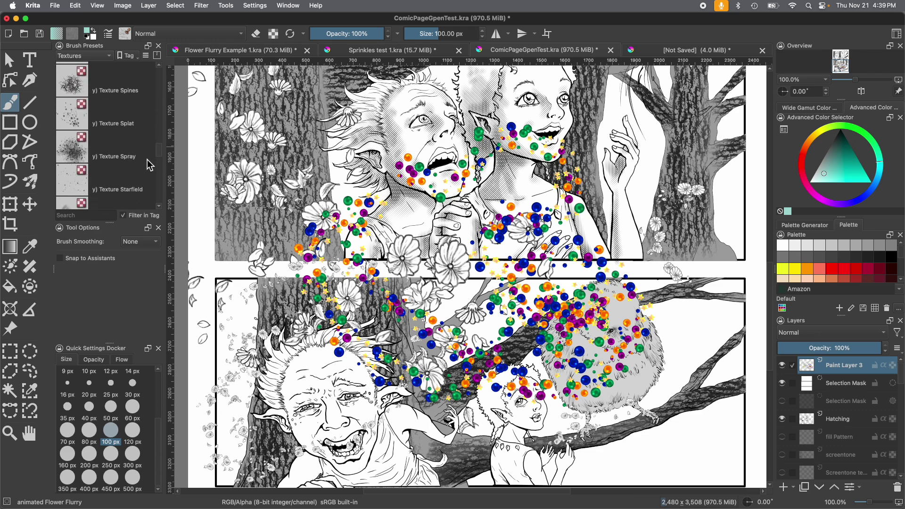
pyautogui.scroll(-4, 148, 188)
pyautogui.moveTo(153, 207); pyautogui.dragTo(158, 78)
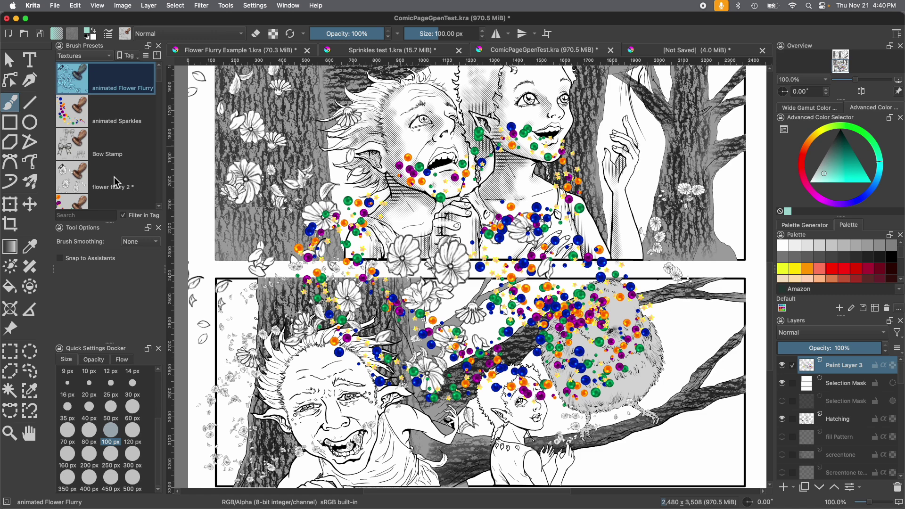
pyautogui.scroll(-3, 160, 86)
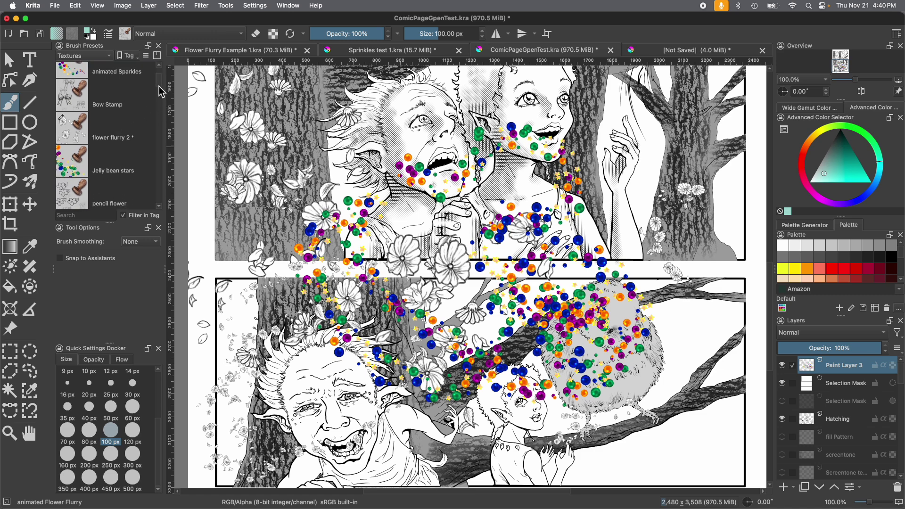
pyautogui.scroll(-1, 159, 90)
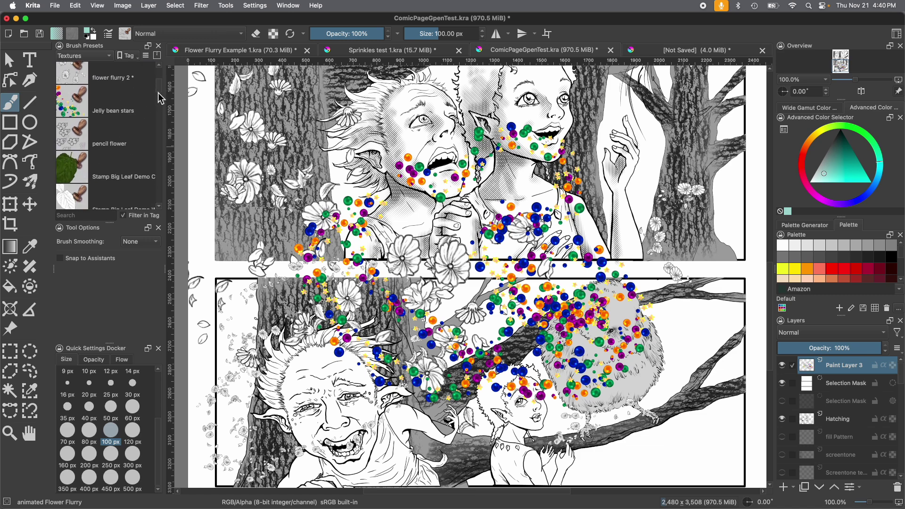
pyautogui.scroll(4, 159, 99)
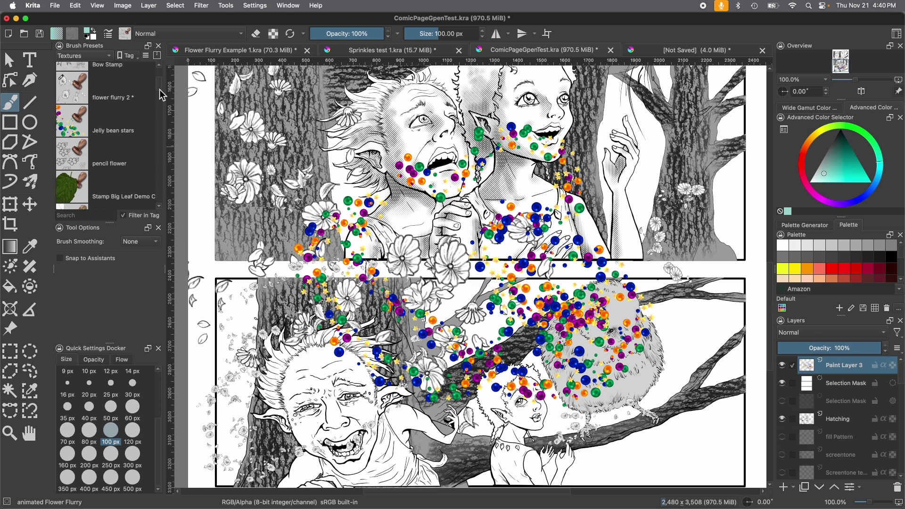
pyautogui.scroll(1, 159, 87)
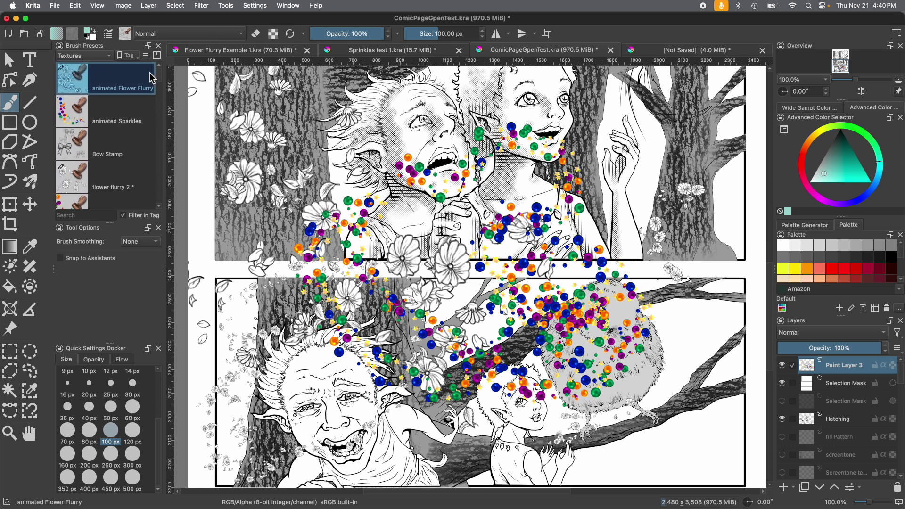
pyautogui.click(97, 120)
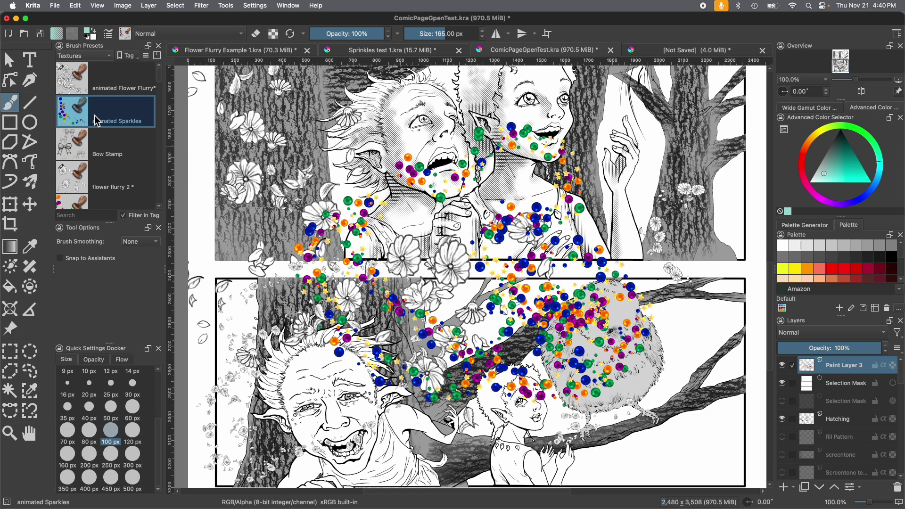